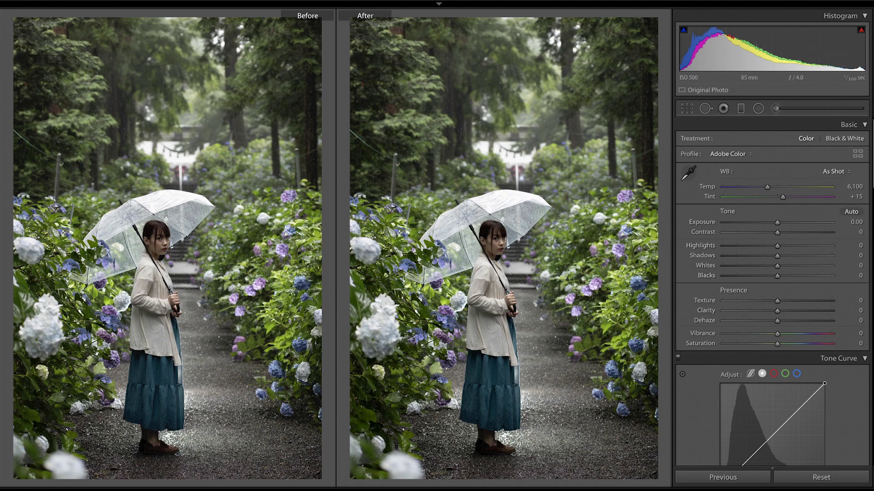
# Enable lens profile corrections for the Canon EF 85mm f/1.8 USM lens
pyautogui.moveTo(872, 132); pyautogui.dragTo(871, 485)
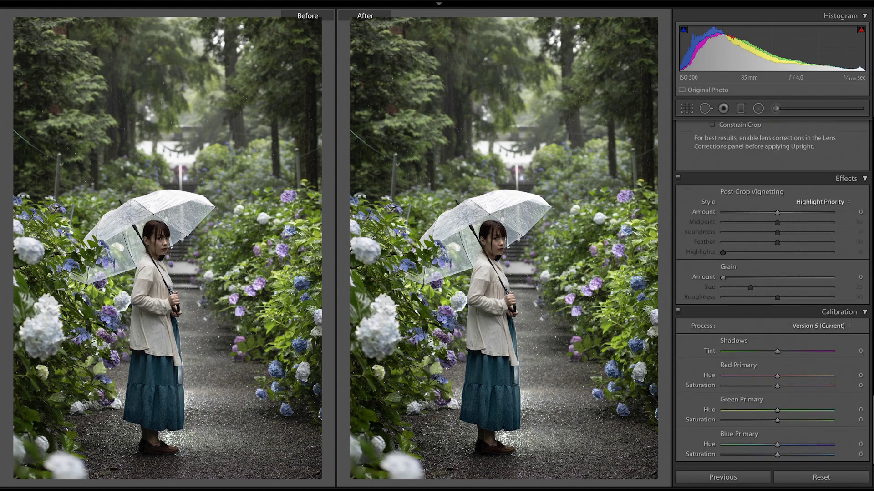
pyautogui.scroll(4, 748, 279)
pyautogui.scroll(4, 749, 279)
pyautogui.scroll(2, 748, 279)
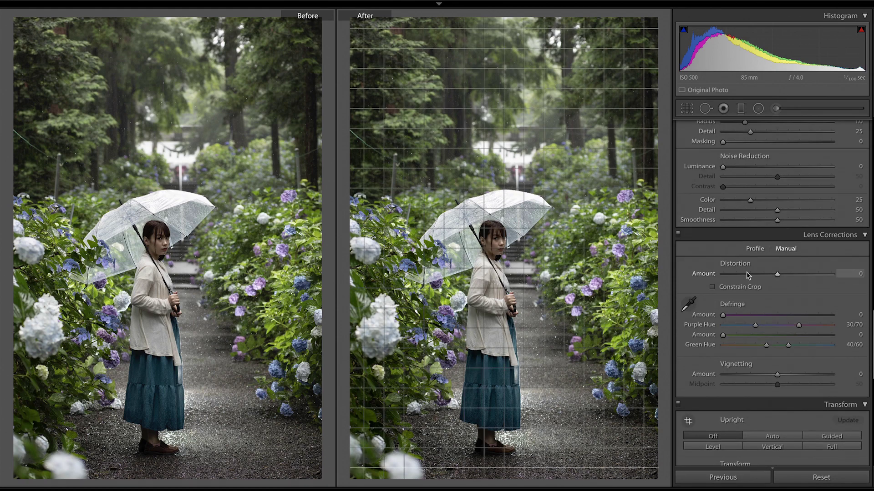
pyautogui.click(754, 249)
pyautogui.click(748, 272)
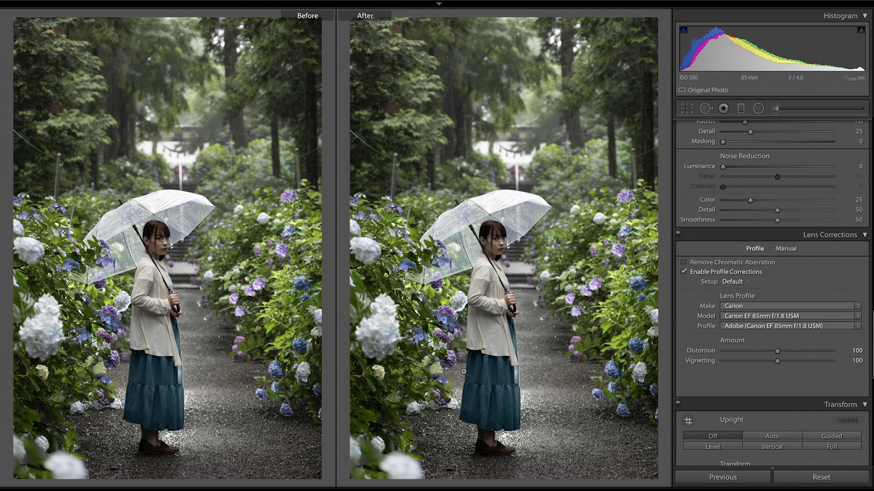
# Zoom in on the woman, hydrangeas, skirt and wet path to check the correction, then return to fit
pyautogui.click(442, 344)
pyautogui.moveTo(441, 344); pyautogui.dragTo(425, 308)
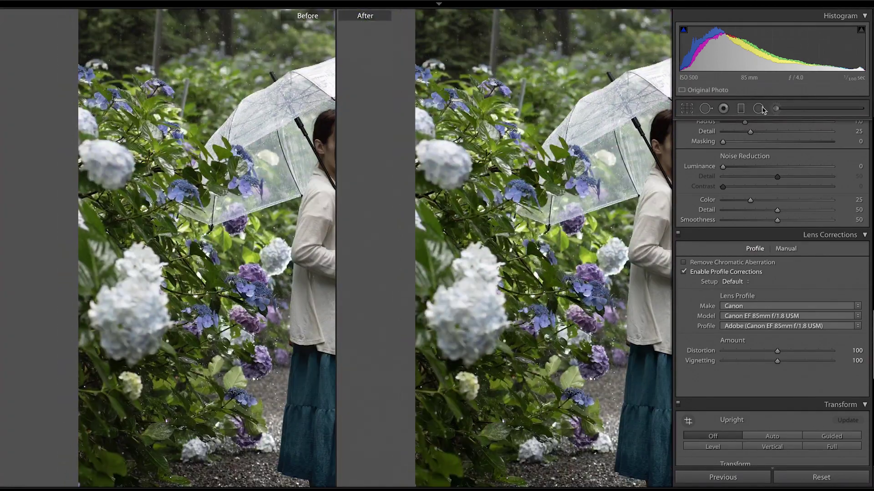
pyautogui.click(516, 223)
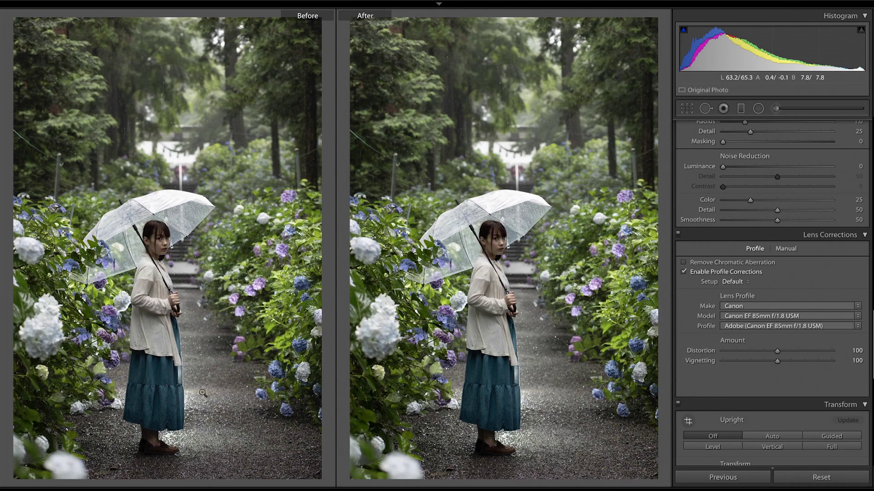
pyautogui.click(502, 353)
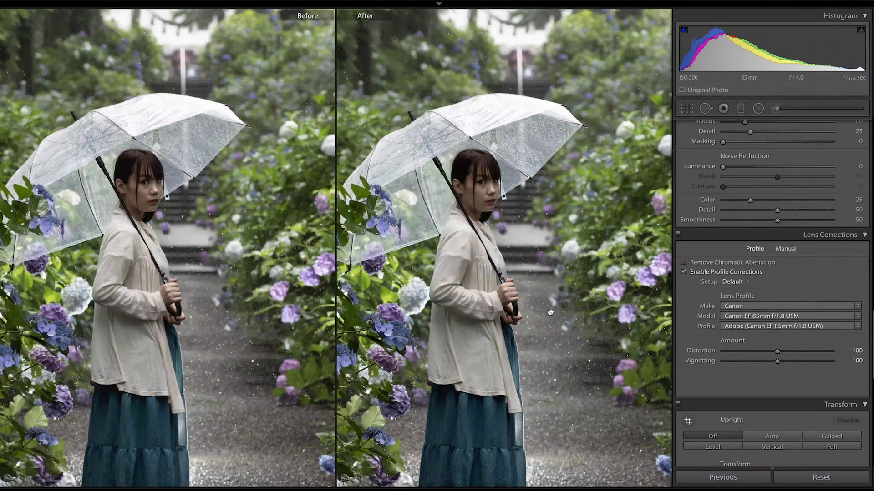
pyautogui.moveTo(442, 331); pyautogui.dragTo(484, 174)
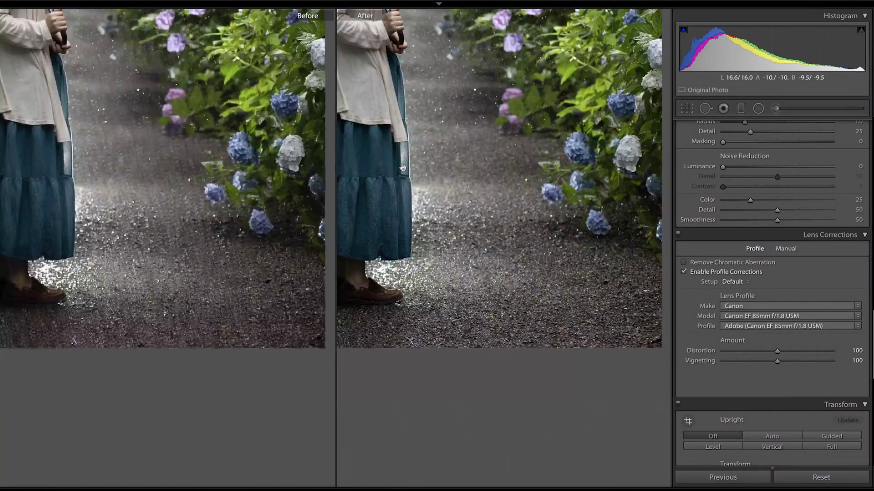
pyautogui.hotkey('ctrl', '-')
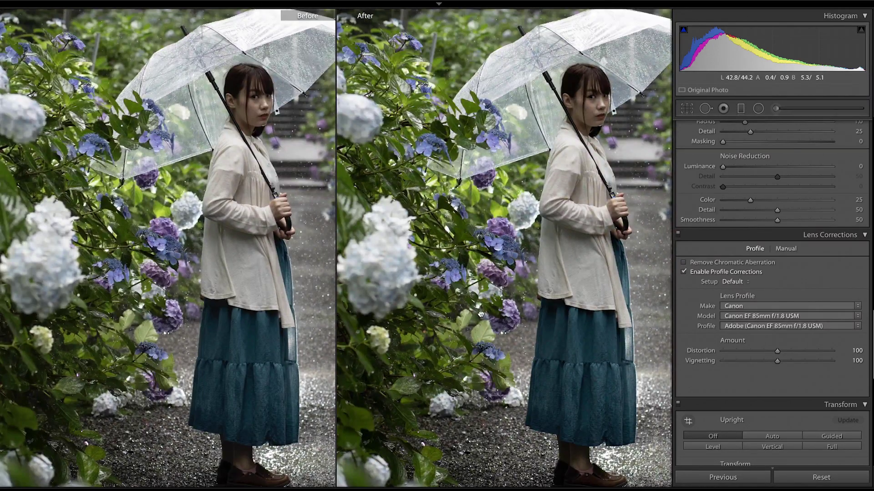
pyautogui.hotkey('ctrl', '-')
pyautogui.scroll(10, 772, 296)
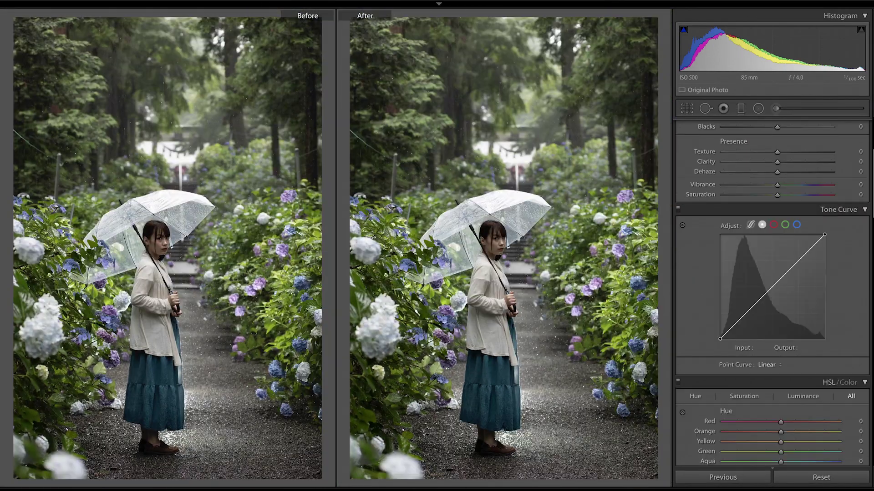
# Collapse the Histogram and switch the Basic profile to Adobe Standard v2
pyautogui.scroll(3, 772, 296)
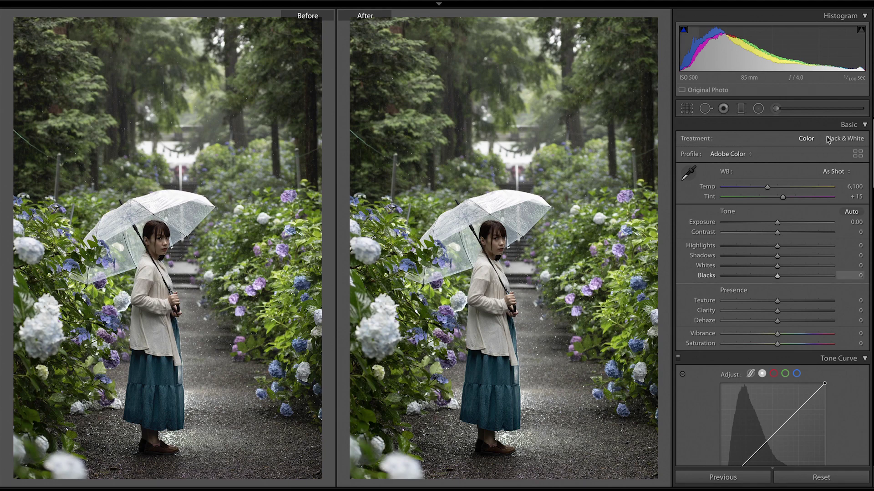
pyautogui.click(866, 17)
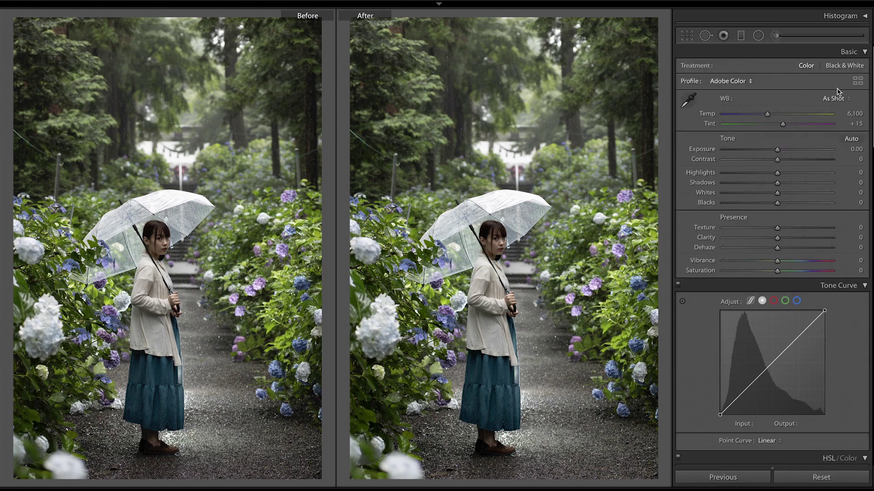
pyautogui.click(736, 81)
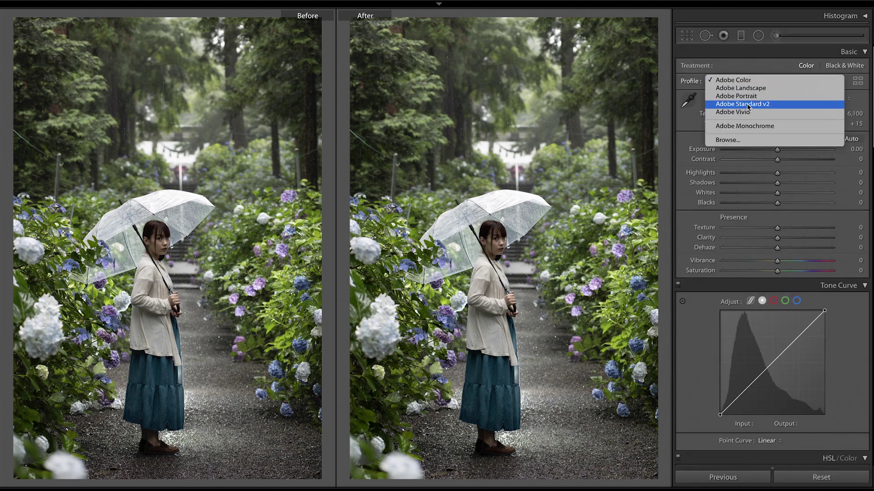
pyautogui.click(757, 106)
pyautogui.rightClick(452, 198)
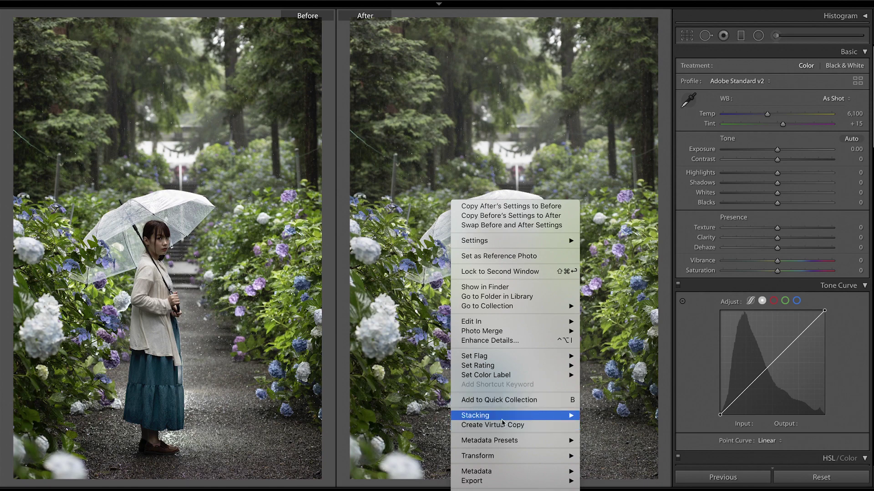
pyautogui.press('Escape')
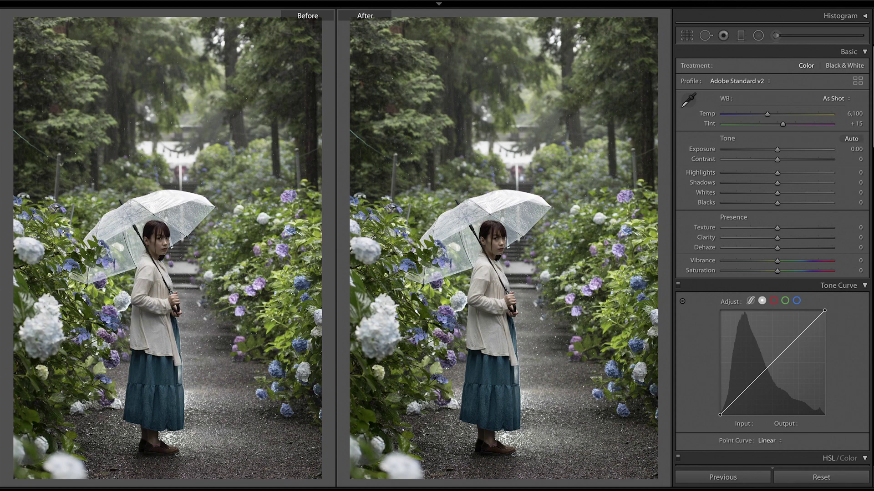
pyautogui.scroll(-1, 773, 228)
# Reset Exposure to 0.00 after a test drop, and set Contrast to −40
pyautogui.scroll(1, 773, 227)
pyautogui.click(737, 150)
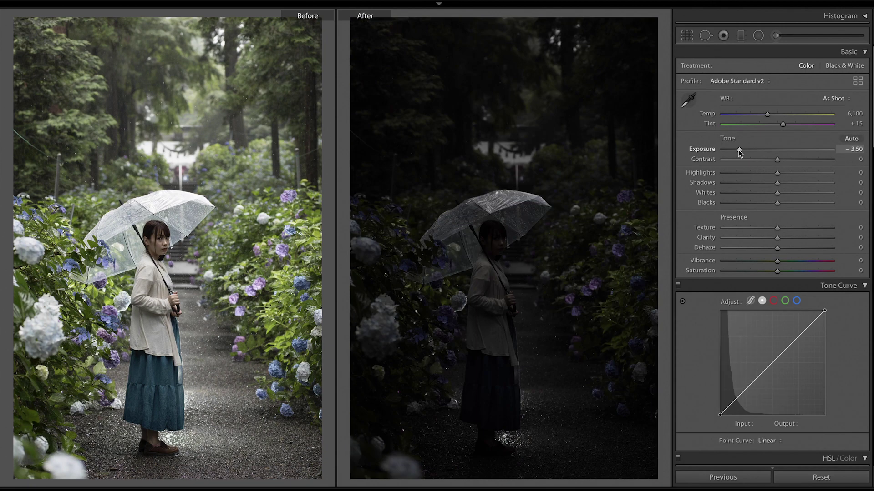
pyautogui.doubleClick(738, 150)
pyautogui.click(791, 160)
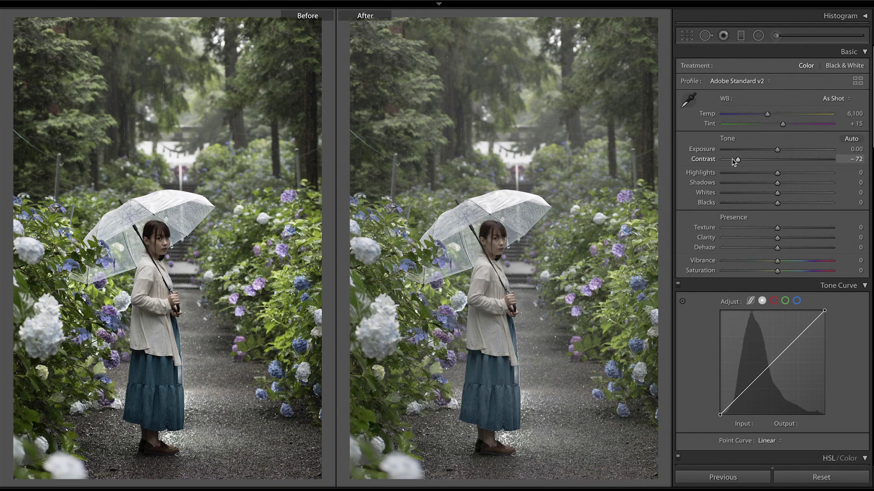
pyautogui.click(750, 160)
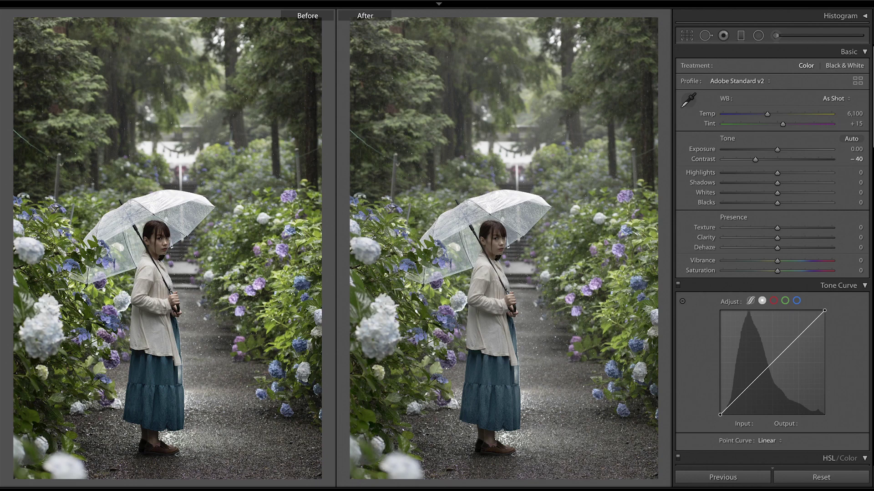
pyautogui.scroll(-3, 772, 255)
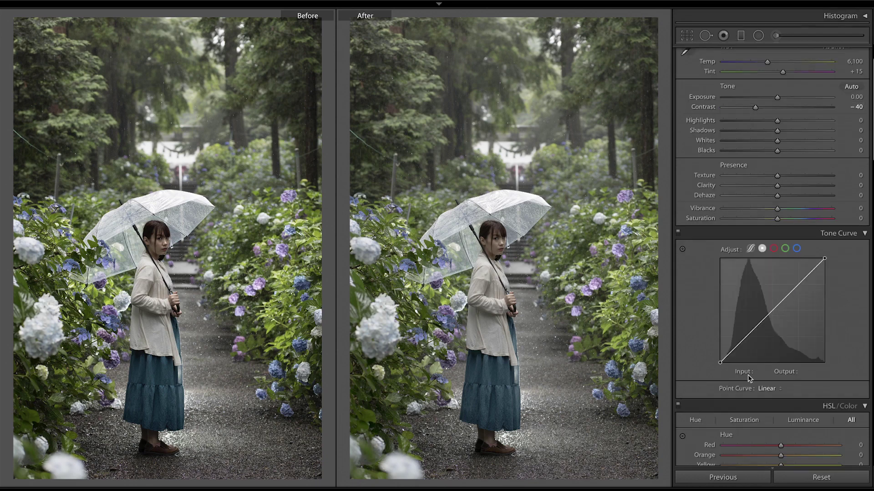
# Shape the red curve with raised midtones, lowered shadows and a highlight point
pyautogui.click(773, 248)
pyautogui.moveTo(799, 298)
pyautogui.mouseDown()
pyautogui.moveTo(772, 294)
pyautogui.moveTo(752, 327)
pyautogui.mouseUp()
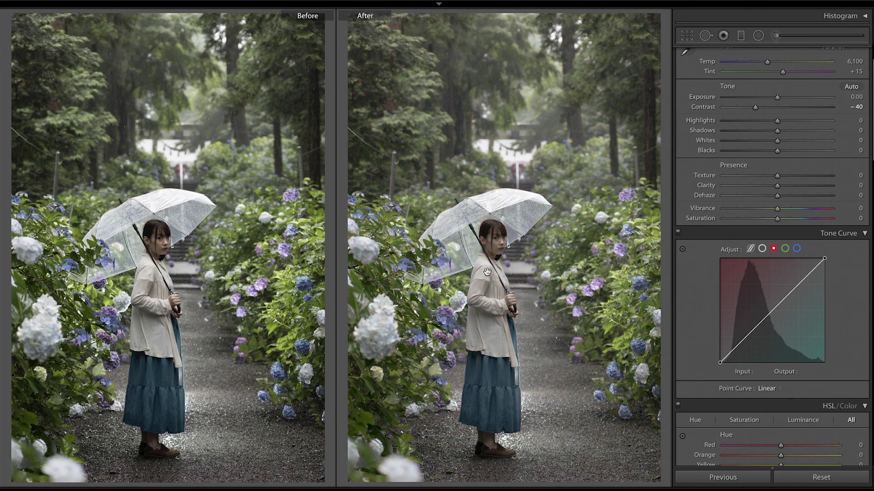
pyautogui.click(475, 264)
pyautogui.click(598, 193)
pyautogui.moveTo(770, 309); pyautogui.dragTo(779, 315)
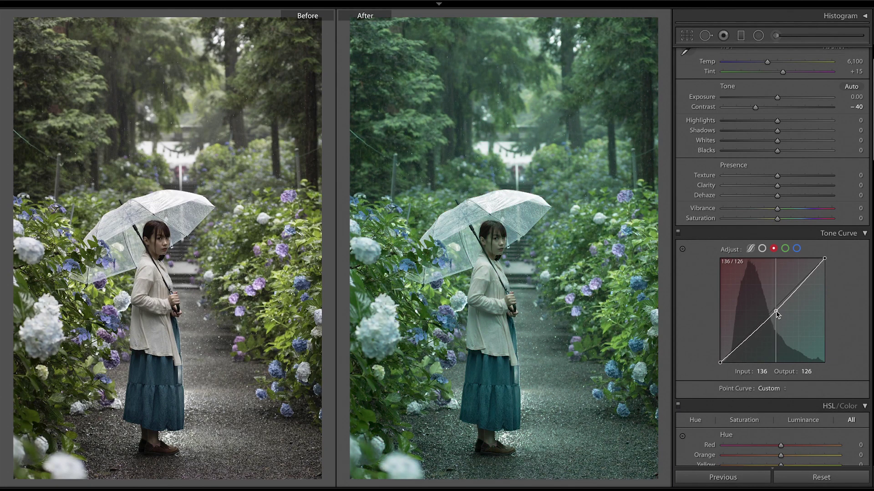
pyautogui.moveTo(742, 347)
pyautogui.mouseDown()
pyautogui.moveTo(739, 359)
pyautogui.moveTo(759, 339)
pyautogui.mouseUp()
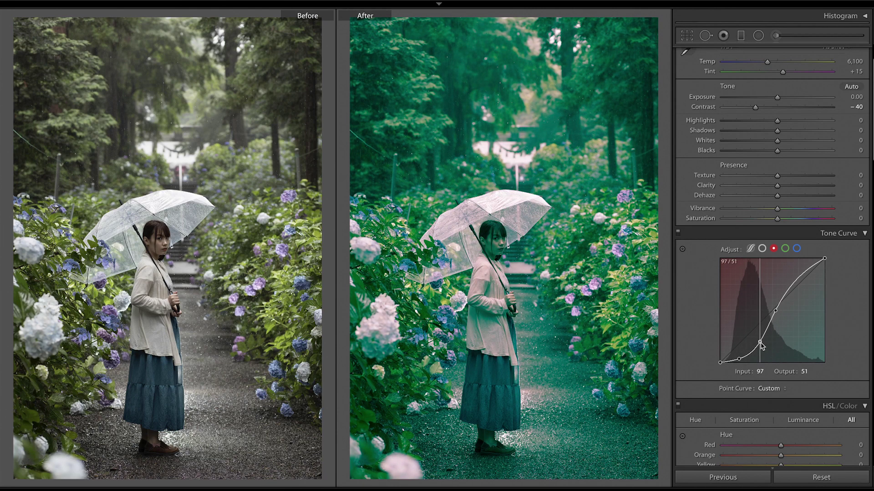
pyautogui.moveTo(794, 280); pyautogui.dragTo(796, 290)
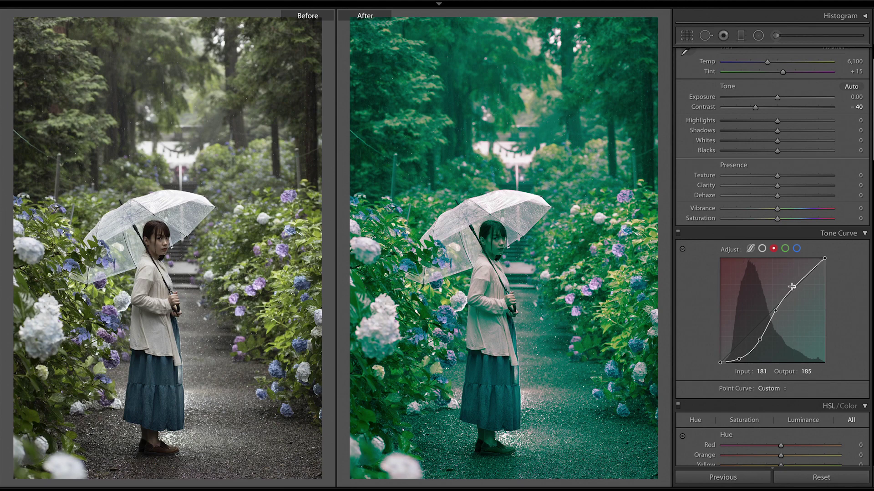
# Add midtone, lowered-shadow and highlight points on the green curve, then lower the blue midtone point
pyautogui.click(785, 248)
pyautogui.moveTo(777, 309); pyautogui.dragTo(771, 312)
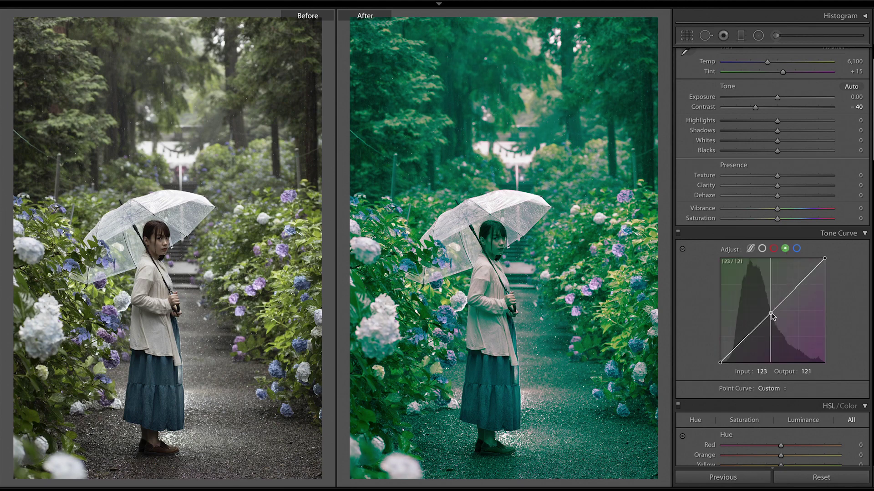
pyautogui.moveTo(755, 327)
pyautogui.mouseDown()
pyautogui.moveTo(741, 358)
pyautogui.moveTo(759, 339)
pyautogui.mouseUp()
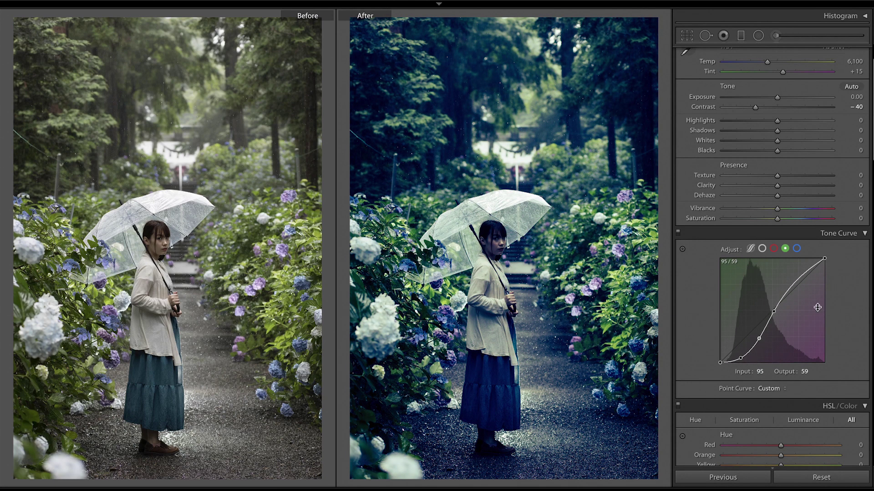
pyautogui.click(773, 250)
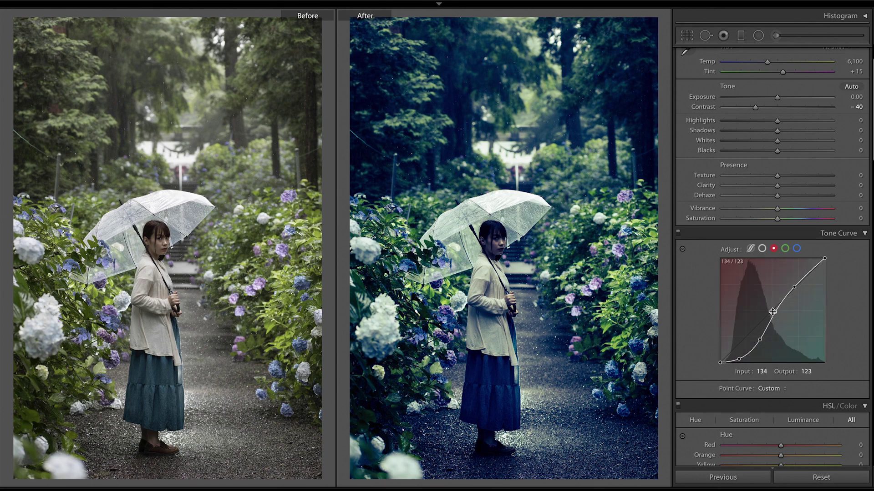
pyautogui.click(785, 248)
pyautogui.click(793, 286)
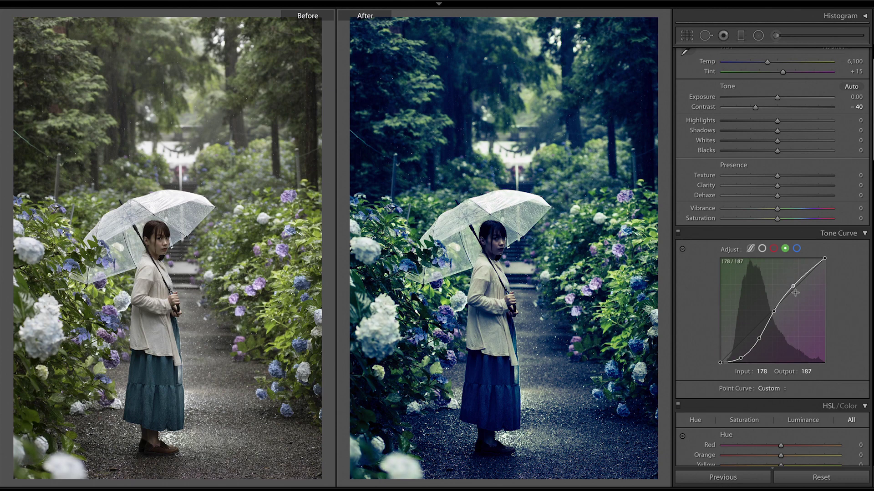
pyautogui.click(796, 248)
pyautogui.moveTo(771, 313); pyautogui.dragTo(741, 362)
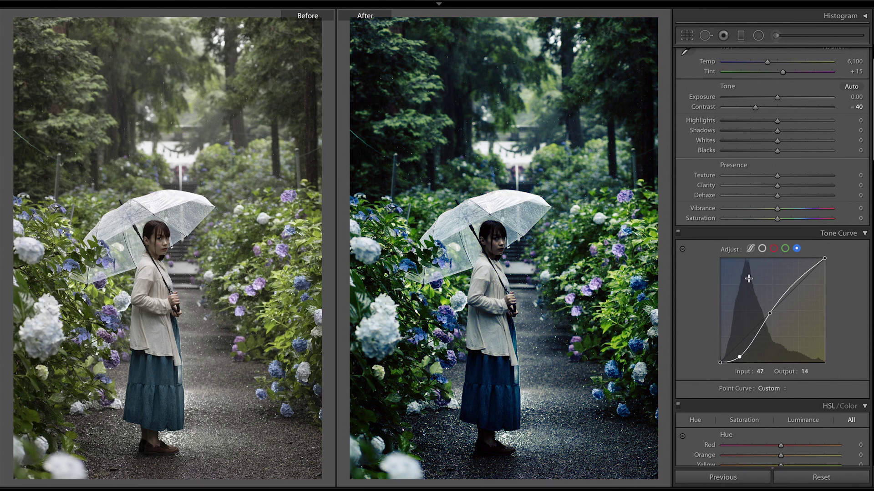
# Add a blue-curve shadow point and nudge the upper blue highlight points
pyautogui.moveTo(792, 97); pyautogui.dragTo(795, 97)
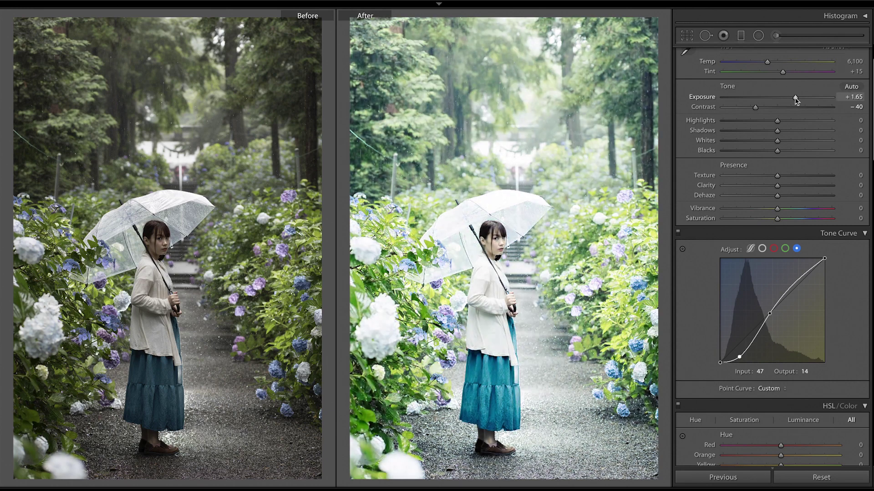
pyautogui.click(755, 338)
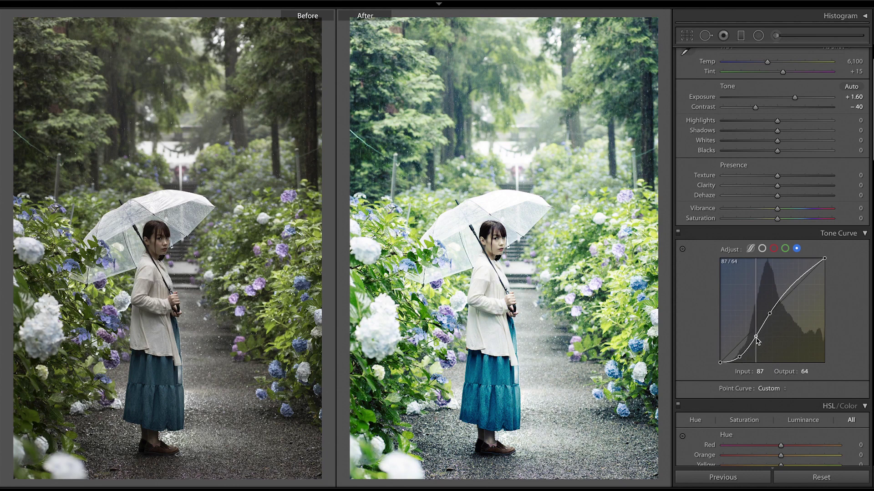
pyautogui.moveTo(756, 339); pyautogui.dragTo(757, 342)
pyautogui.moveTo(792, 282); pyautogui.dragTo(793, 279)
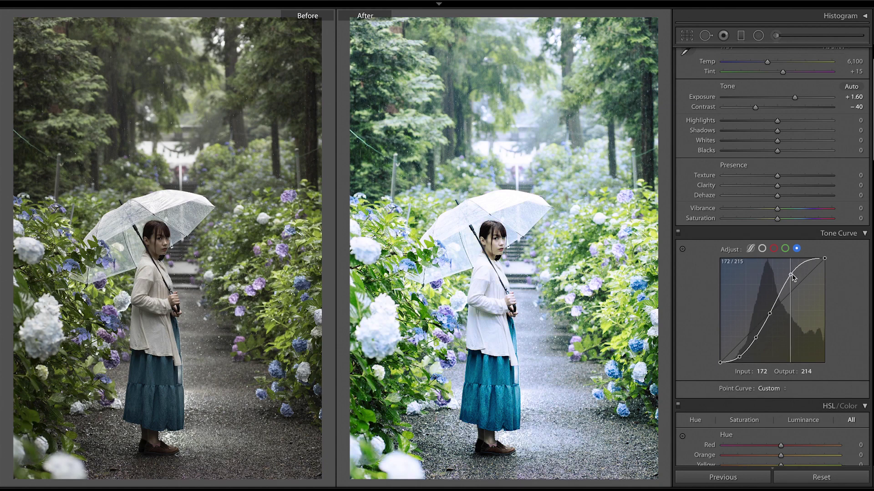
pyautogui.moveTo(781, 295); pyautogui.dragTo(787, 277)
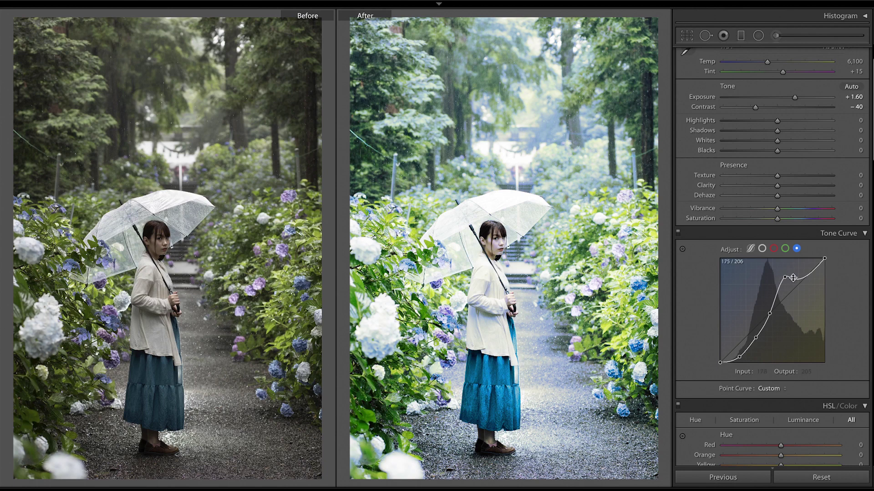
pyautogui.hotkey('ctrl', 'z')
pyautogui.hotkey('ctrl', 'z')
pyautogui.hotkey('ctrl', 'z')
pyautogui.moveTo(793, 274); pyautogui.dragTo(792, 280)
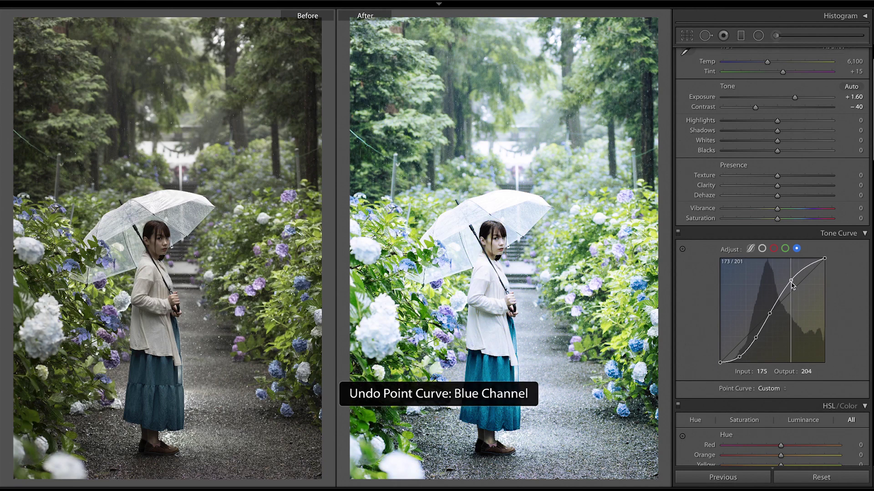
pyautogui.moveTo(792, 283); pyautogui.dragTo(792, 283)
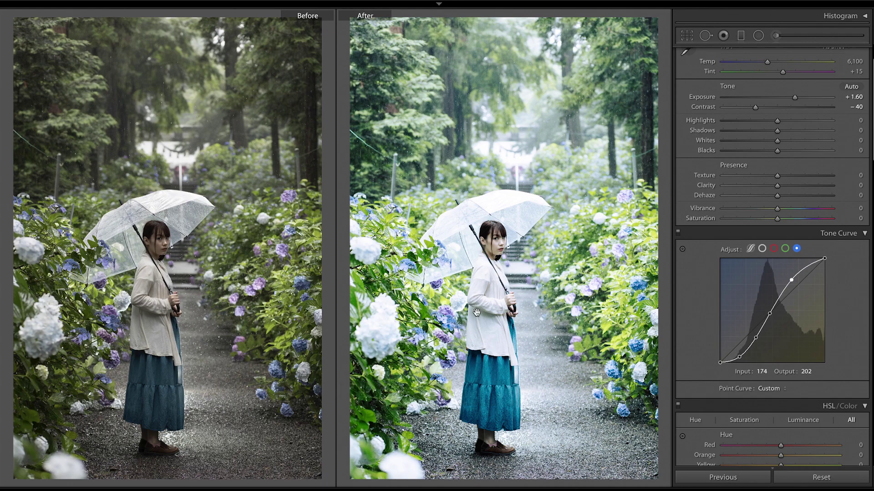
# Add a blue highlight point near 209/230 and bring Exposure to +1.20
pyautogui.click(469, 293)
pyautogui.moveTo(469, 293); pyautogui.dragTo(469, 157)
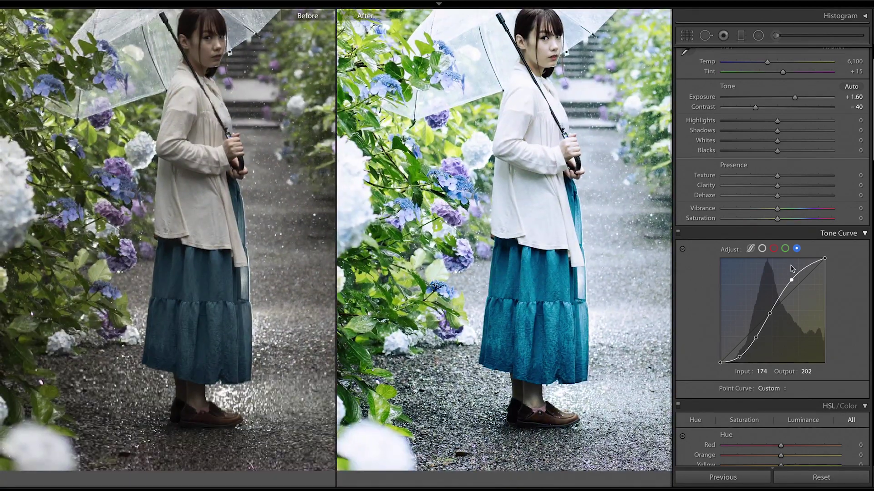
pyautogui.press('z')
pyautogui.click(806, 270)
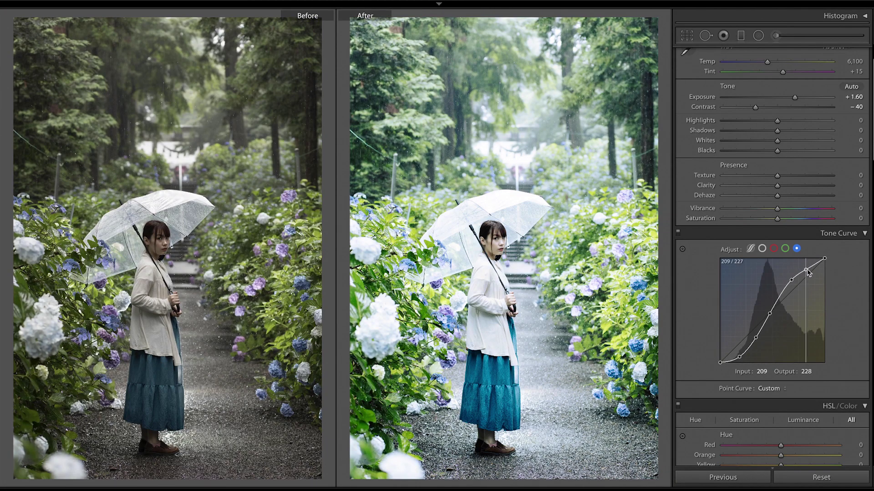
pyautogui.moveTo(806, 270); pyautogui.dragTo(803, 268)
pyautogui.click(459, 222)
pyautogui.click(458, 223)
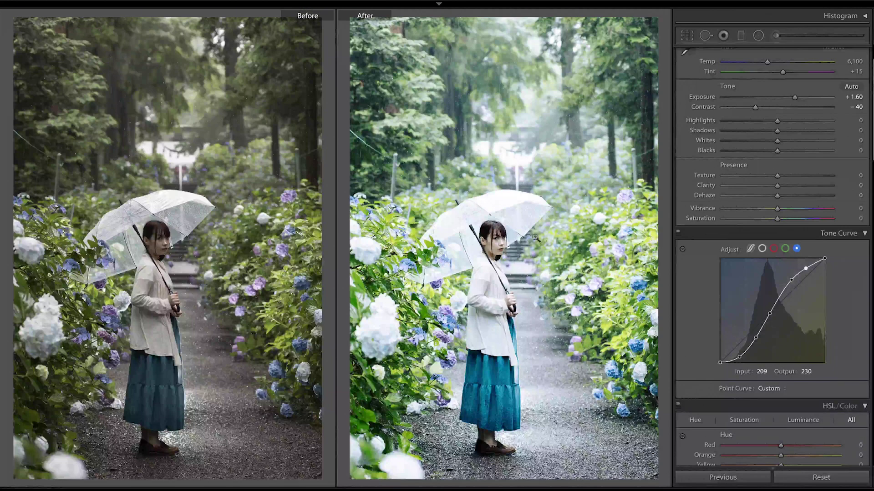
pyautogui.moveTo(794, 97); pyautogui.dragTo(791, 103)
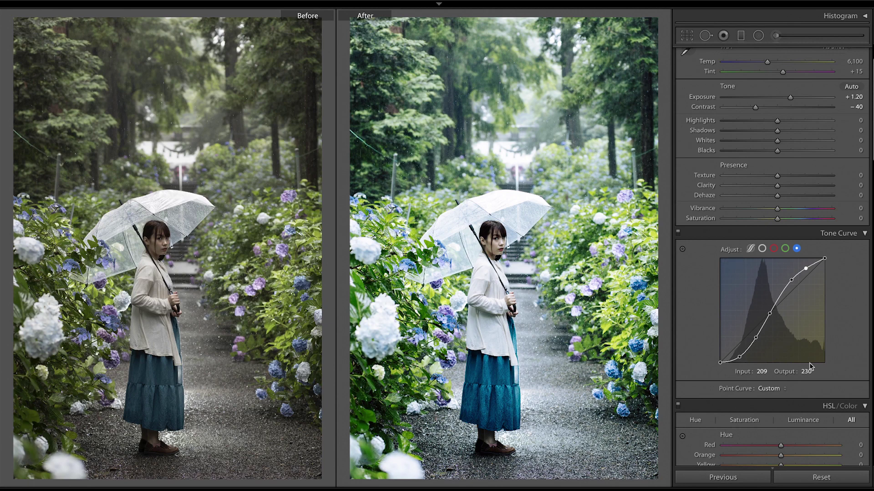
# Cycle through the red, green and blue curves, then pull the lower blue points down
pyautogui.click(774, 249)
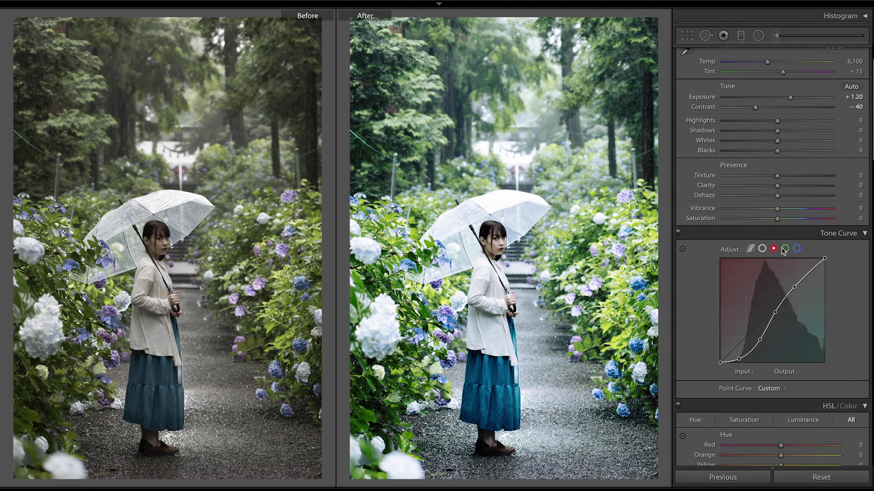
pyautogui.click(785, 249)
pyautogui.click(796, 249)
pyautogui.moveTo(753, 342); pyautogui.dragTo(757, 337)
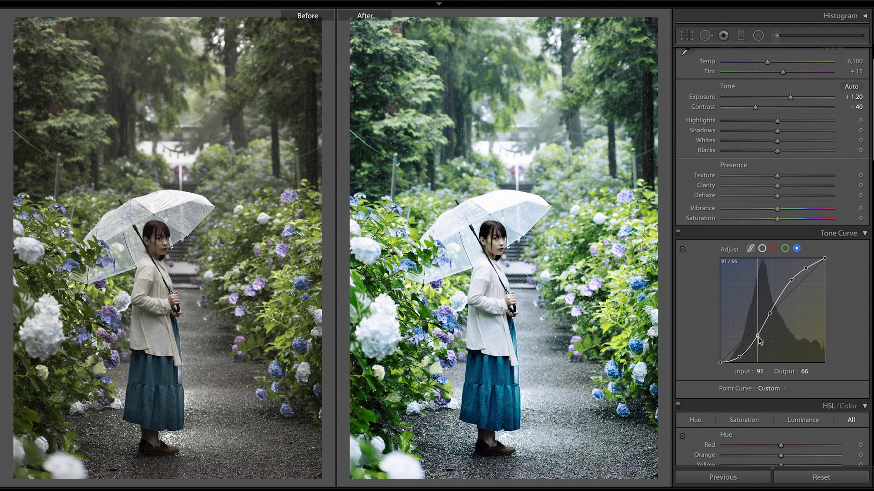
pyautogui.moveTo(738, 357)
pyautogui.mouseDown()
pyautogui.moveTo(739, 313)
pyautogui.moveTo(743, 357)
pyautogui.mouseUp()
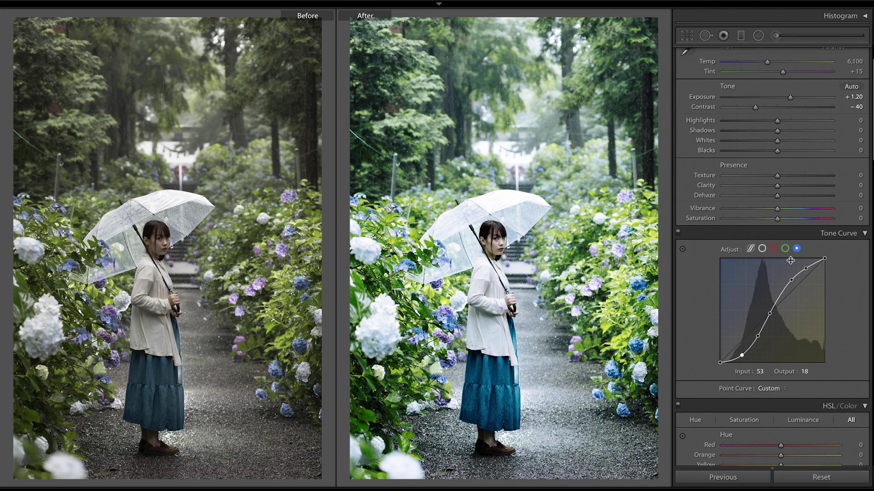
# Adjust the top blue curve point, undoing the overshoot so it maps 209 to 226
pyautogui.moveTo(791, 278); pyautogui.dragTo(793, 282)
pyautogui.moveTo(792, 284)
pyautogui.mouseDown()
pyautogui.moveTo(806, 270)
pyautogui.moveTo(800, 263)
pyautogui.mouseUp()
pyautogui.rightClick(800, 264)
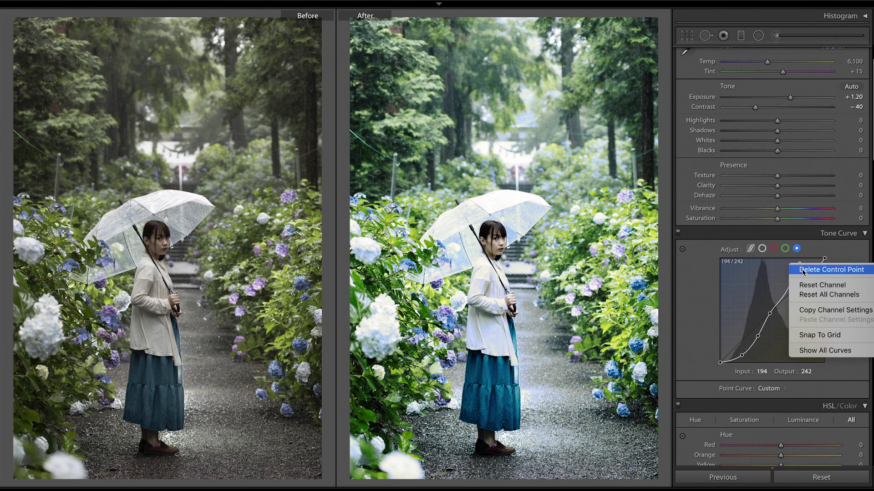
pyautogui.click(762, 280)
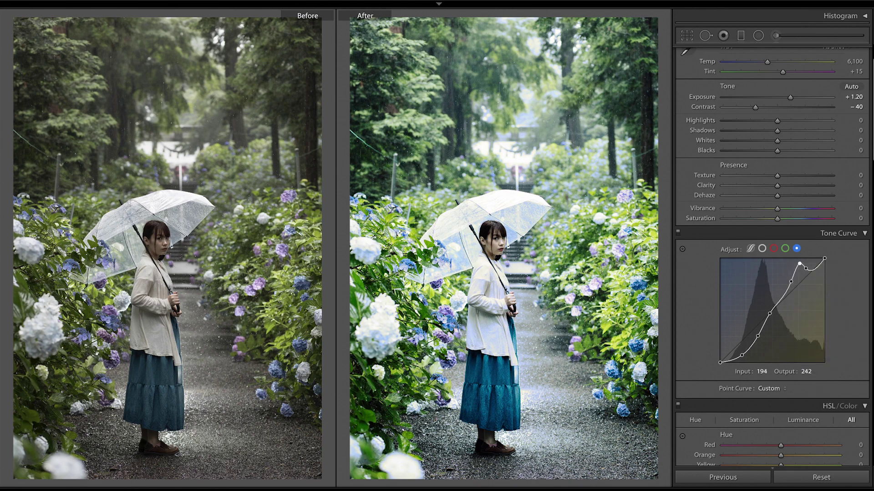
pyautogui.hotkey('ctrl', 'z')
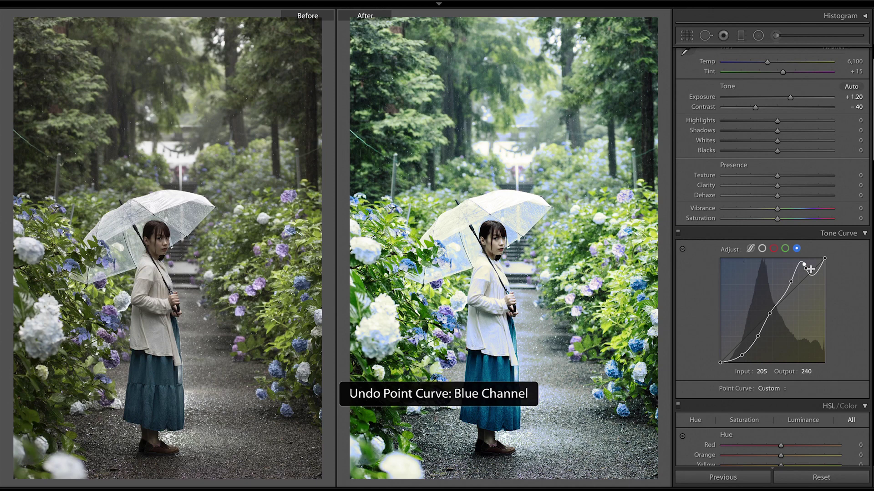
pyautogui.hotkey('ctrl', 'z')
pyautogui.hotkey('ctrl', 'z')
pyautogui.hotkey('ctrl', 'z')
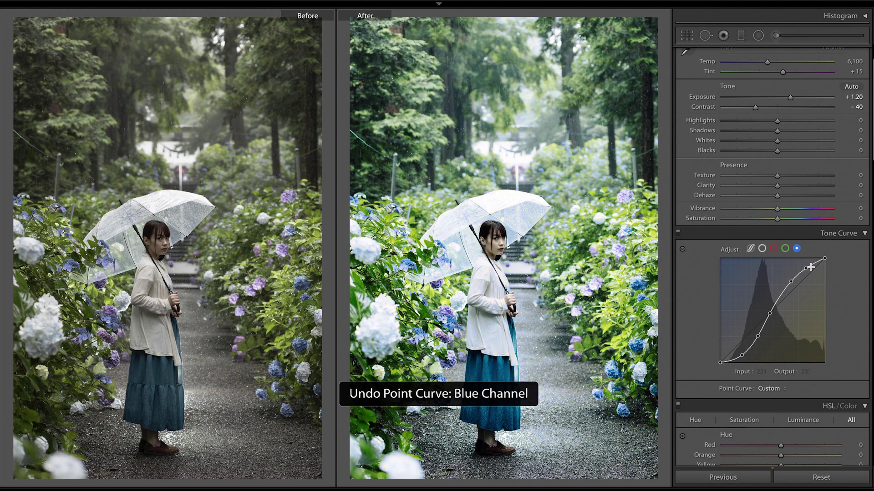
pyautogui.moveTo(806, 272); pyautogui.dragTo(807, 273)
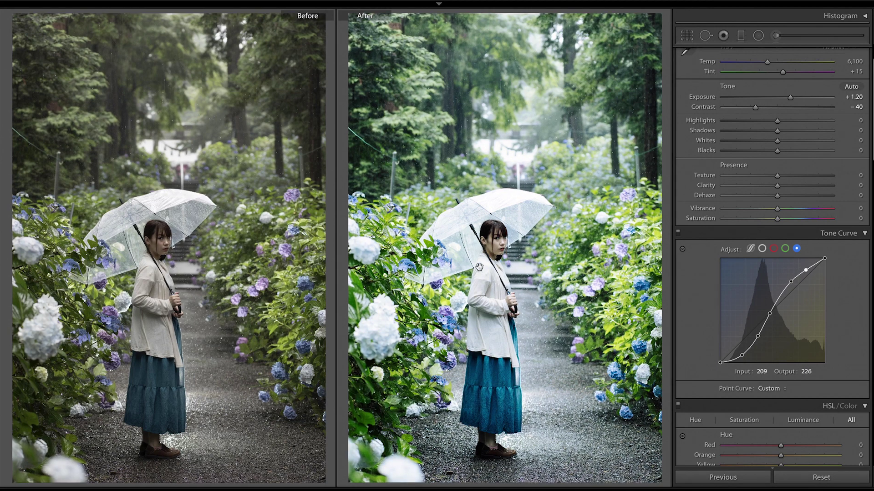
pyautogui.click(479, 267)
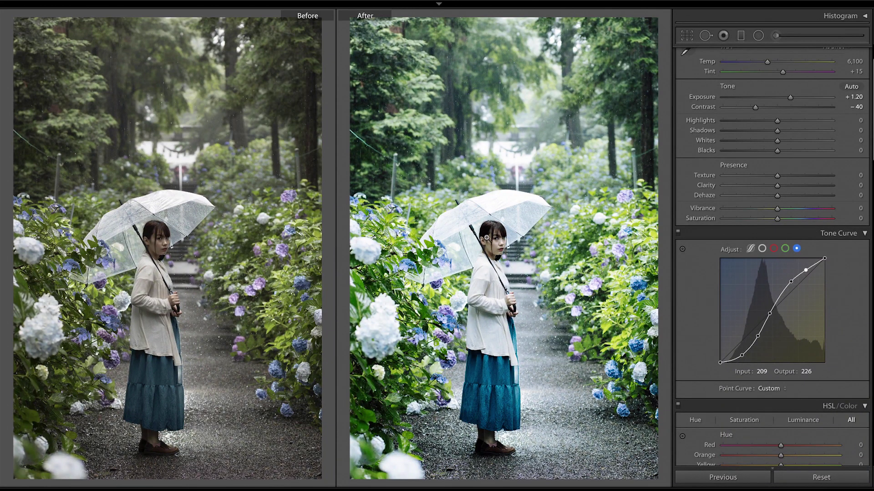
pyautogui.click(238, 305)
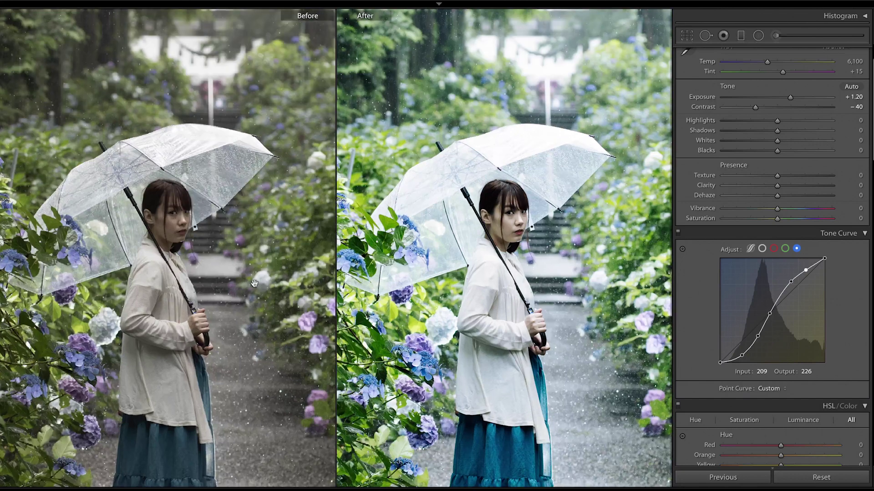
pyautogui.click(263, 283)
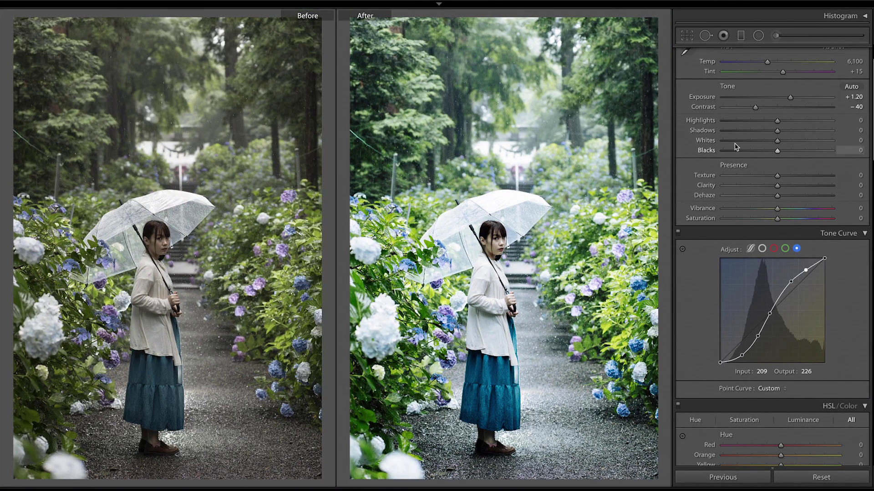
pyautogui.click(762, 248)
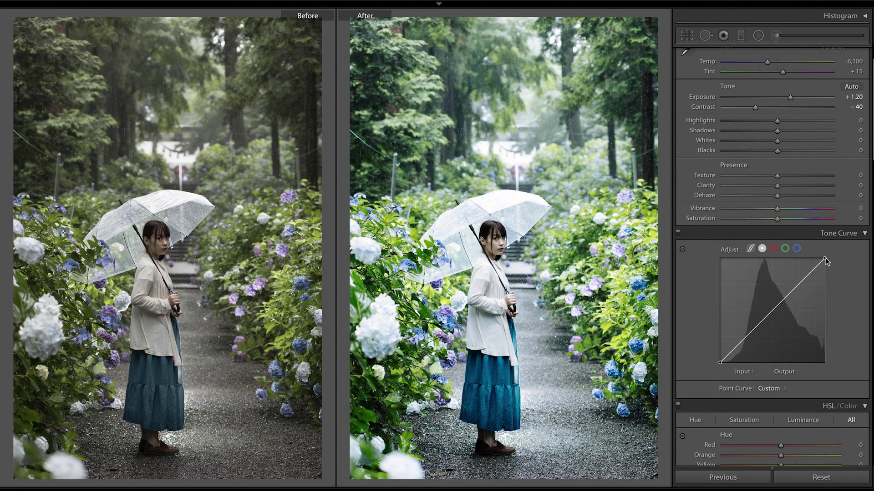
# Lift the RGB black point and add points near 60/53, 117/122 and 192/202
pyautogui.moveTo(824, 259)
pyautogui.mouseDown()
pyautogui.moveTo(824, 273)
pyautogui.moveTo(828, 259)
pyautogui.mouseUp()
pyautogui.moveTo(718, 363); pyautogui.dragTo(718, 363)
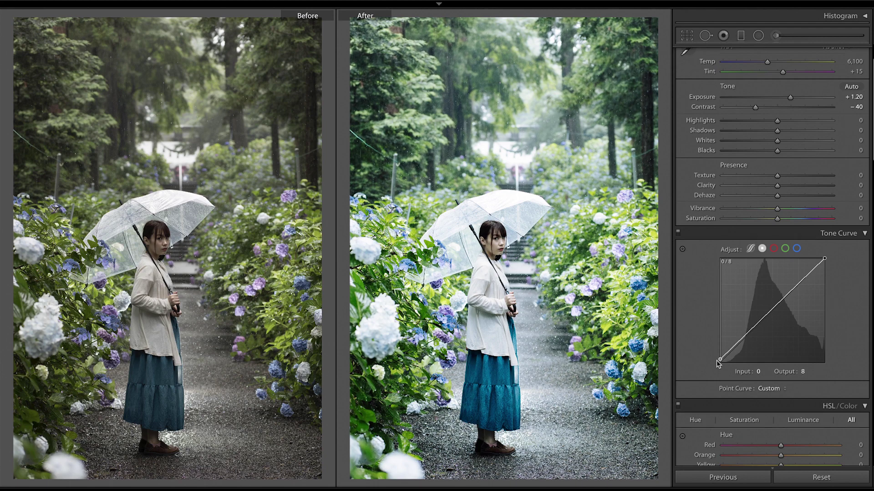
pyautogui.click(751, 331)
pyautogui.moveTo(751, 332); pyautogui.dragTo(749, 336)
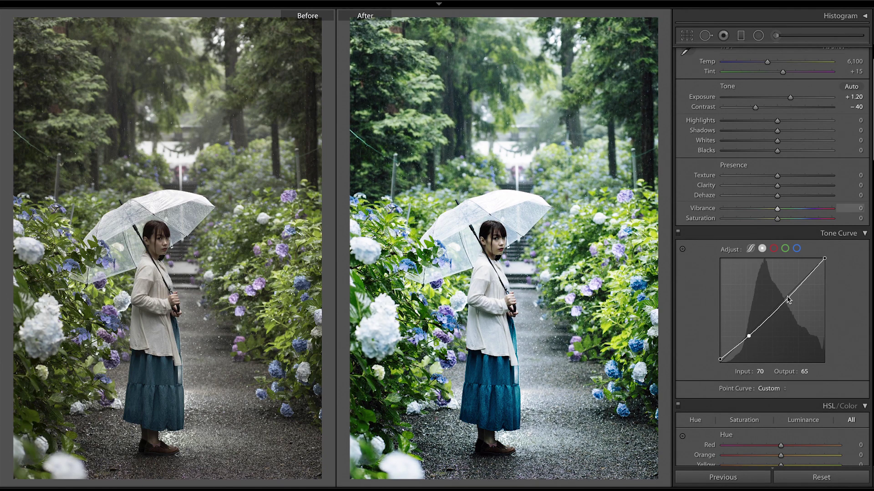
pyautogui.moveTo(771, 313); pyautogui.dragTo(776, 309)
pyautogui.moveTo(797, 283); pyautogui.dragTo(799, 280)
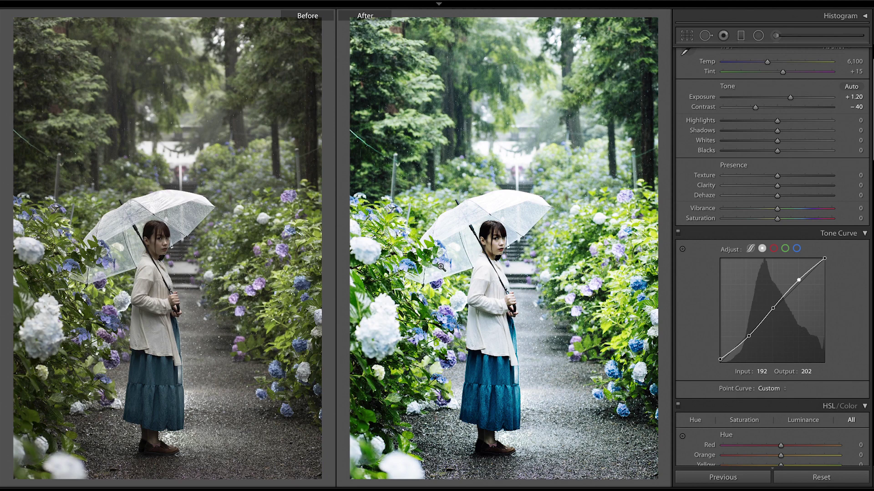
pyautogui.moveTo(748, 336); pyautogui.dragTo(744, 343)
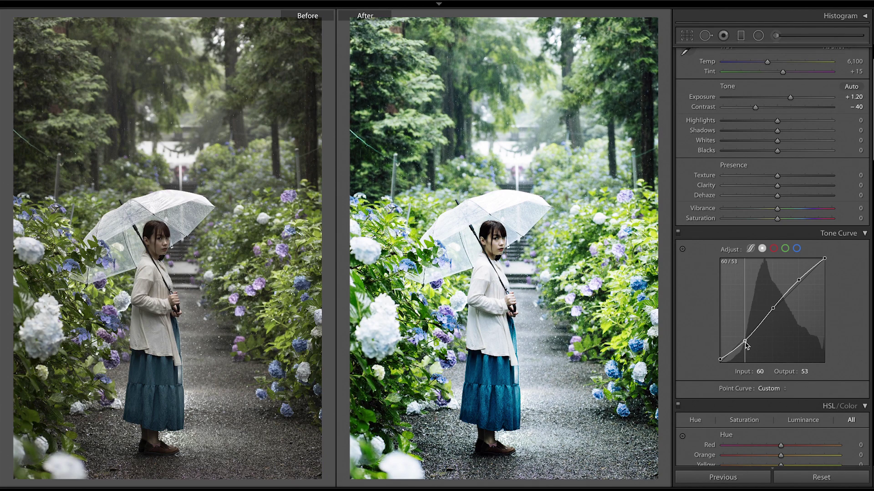
pyautogui.moveTo(773, 310); pyautogui.dragTo(768, 316)
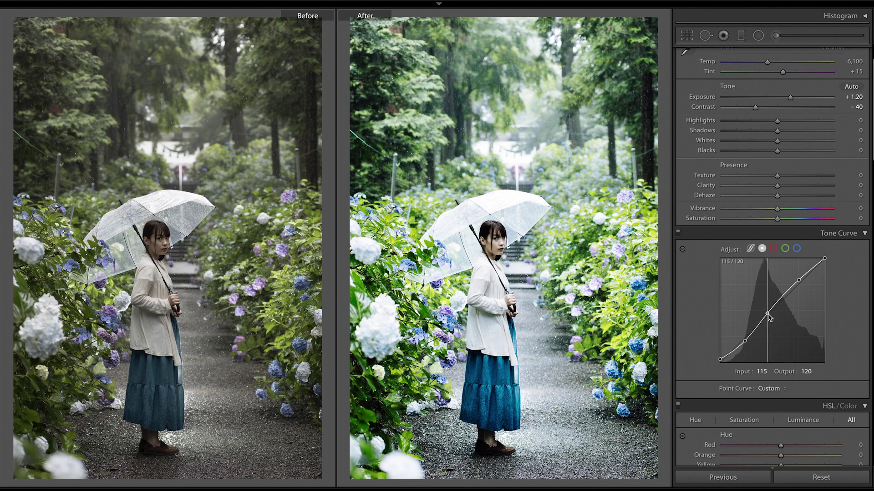
pyautogui.moveTo(768, 317); pyautogui.dragTo(766, 312)
# Lower Highlights to −55 and Whites to −35
pyautogui.moveTo(749, 121)
pyautogui.mouseDown()
pyautogui.moveTo(779, 121)
pyautogui.moveTo(754, 121)
pyautogui.mouseUp()
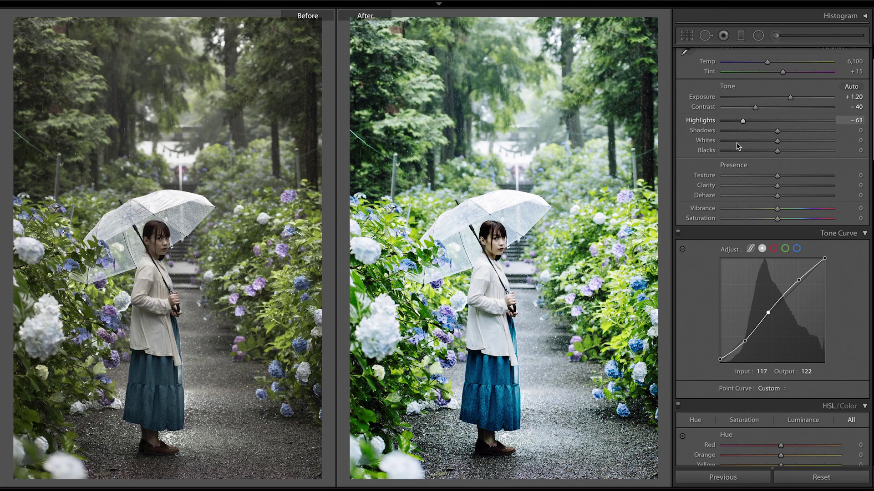
pyautogui.click(484, 222)
pyautogui.click(484, 222)
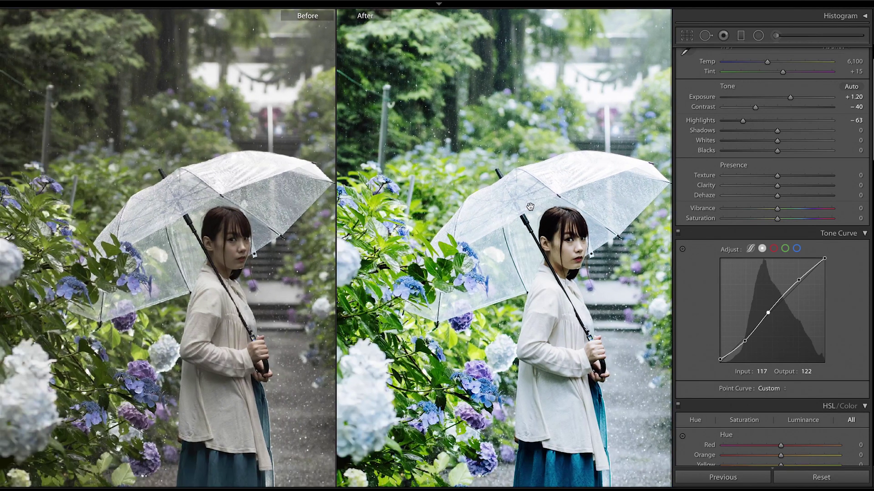
pyautogui.moveTo(743, 121); pyautogui.dragTo(748, 123)
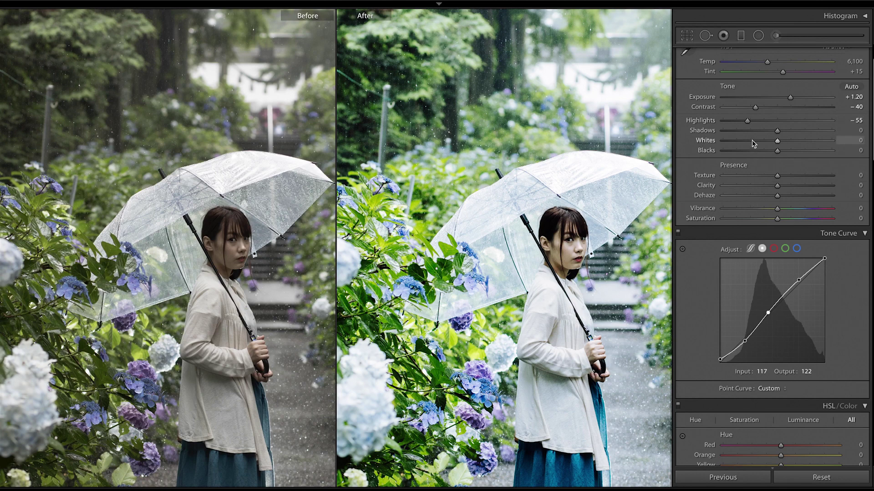
pyautogui.moveTo(777, 141); pyautogui.dragTo(763, 142)
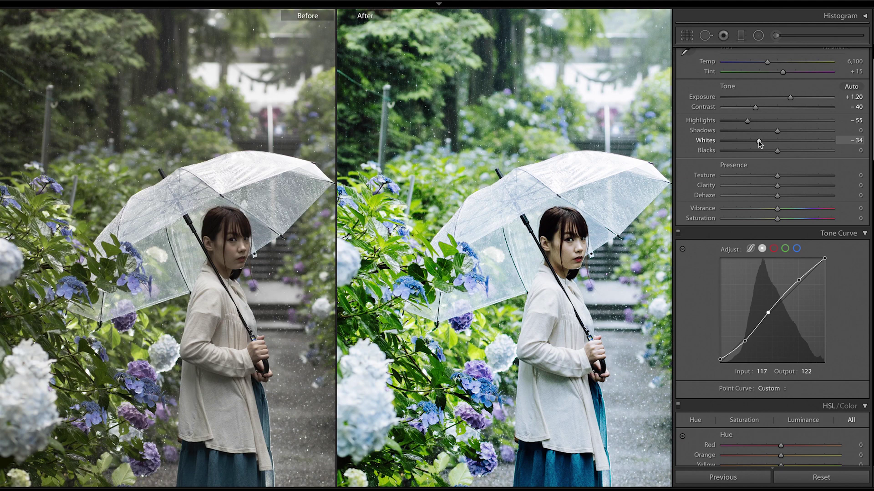
pyautogui.moveTo(759, 142); pyautogui.dragTo(758, 141)
# Raise Blacks to +35 and Shadows to +40, checking the girl's face up close
pyautogui.click(503, 218)
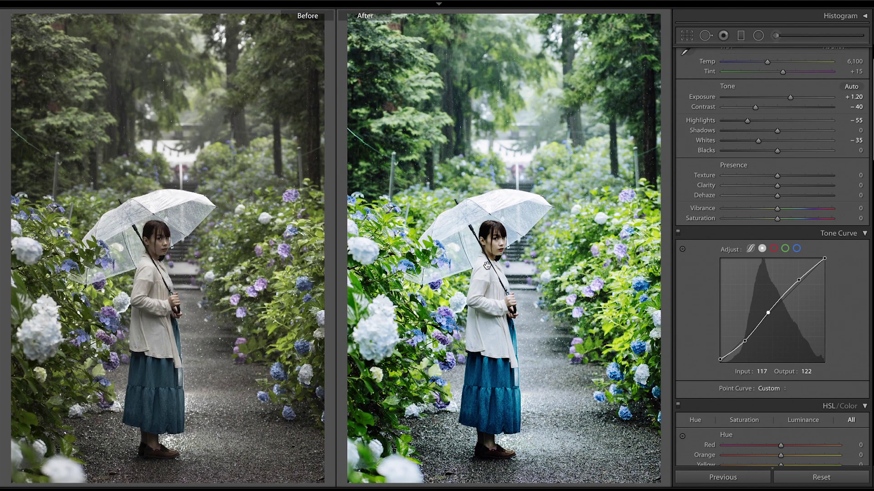
pyautogui.moveTo(486, 255); pyautogui.dragTo(527, 209)
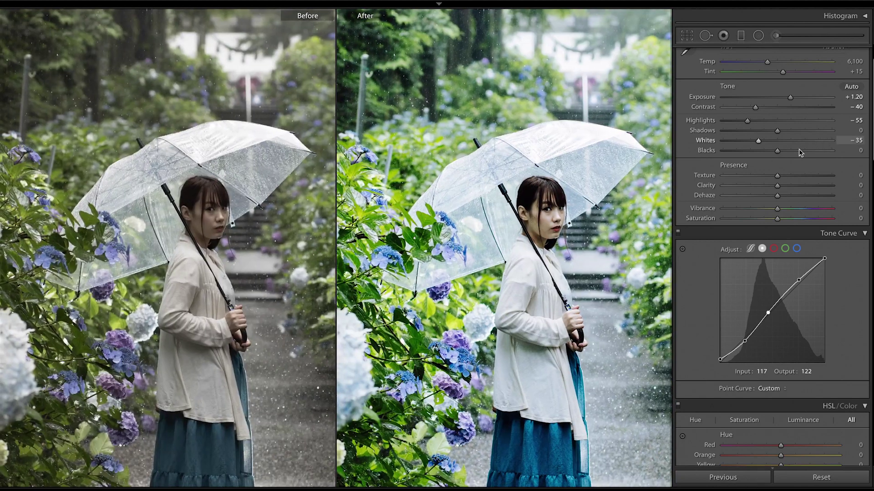
pyautogui.moveTo(778, 150)
pyautogui.mouseDown()
pyautogui.moveTo(810, 130)
pyautogui.moveTo(796, 130)
pyautogui.moveTo(797, 152)
pyautogui.mouseUp()
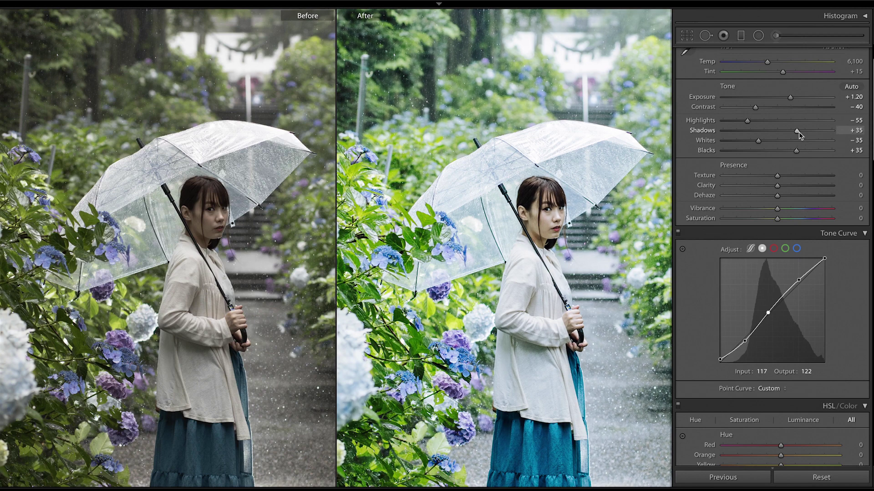
pyautogui.moveTo(798, 132); pyautogui.dragTo(800, 132)
pyautogui.click(546, 192)
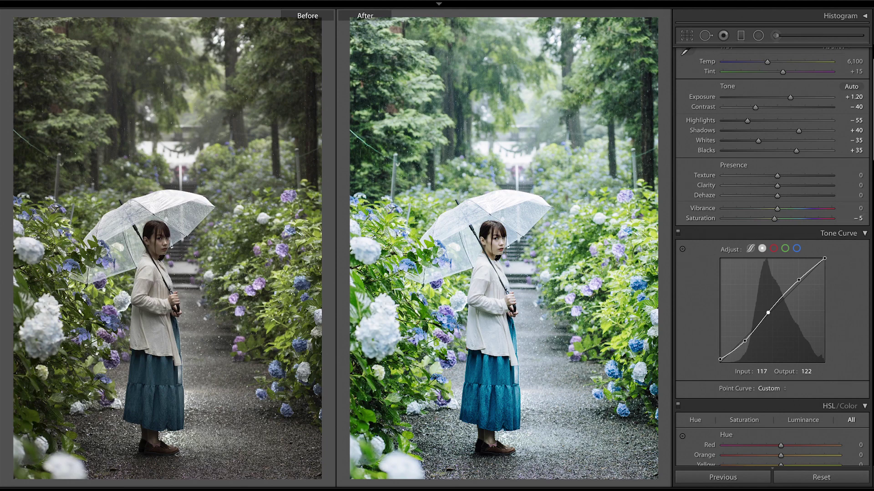
# Set the HSL Red hue to +5 and the Orange hue to −5
pyautogui.scroll(-10, 772, 257)
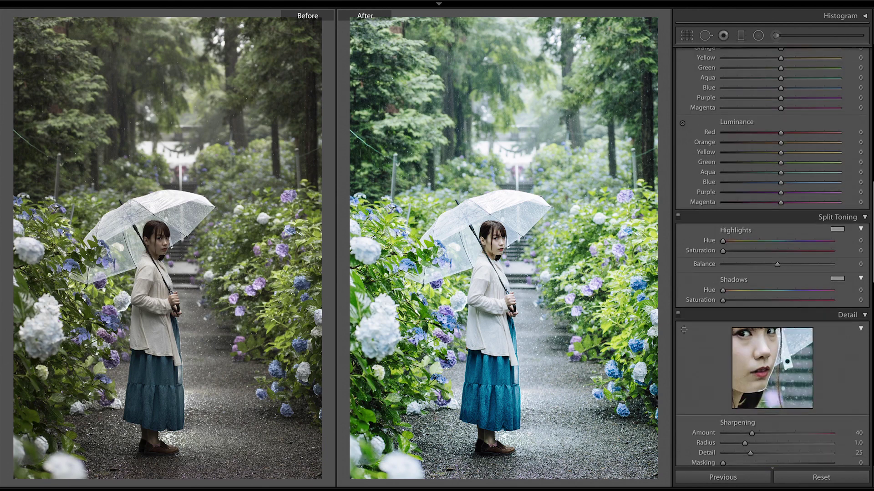
pyautogui.scroll(-10, 772, 257)
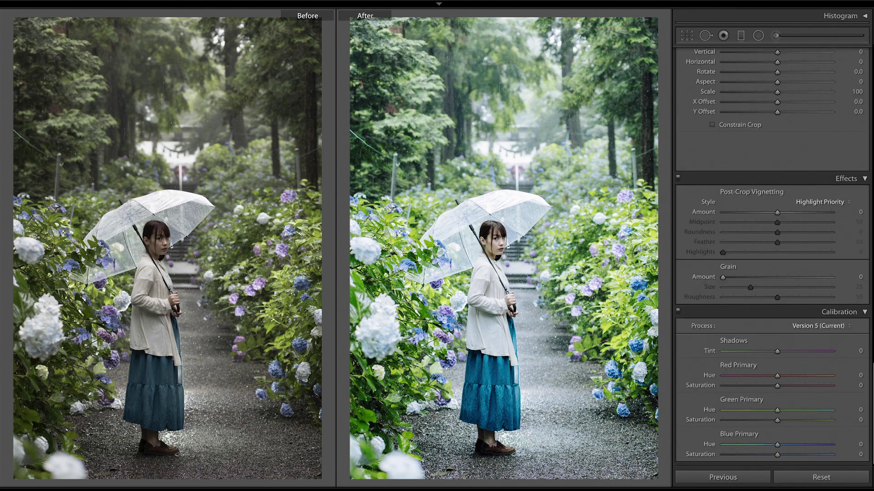
pyautogui.scroll(15, 772, 257)
pyautogui.scroll(-2, 771, 257)
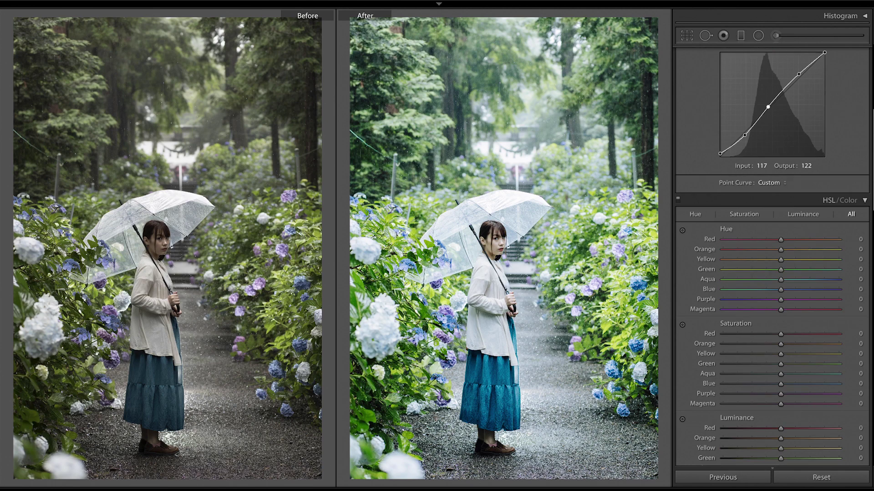
pyautogui.scroll(-2, 772, 256)
pyautogui.scroll(-2, 771, 257)
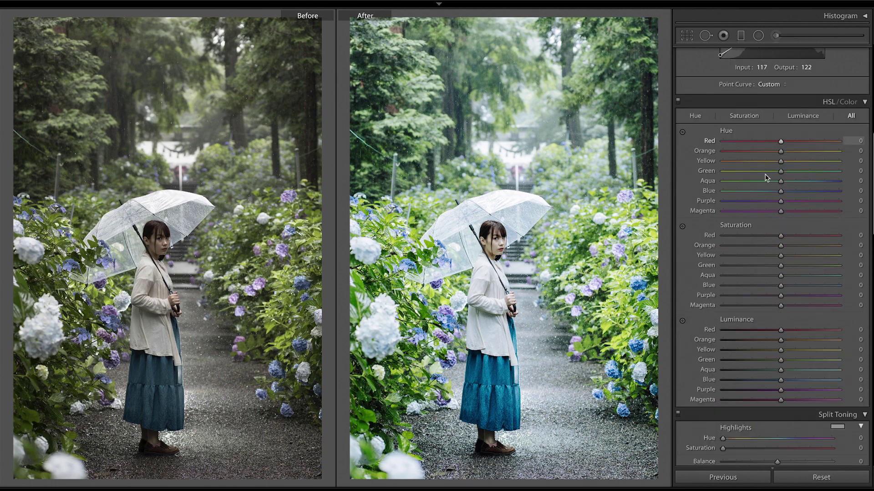
pyautogui.moveTo(780, 141); pyautogui.dragTo(796, 141)
pyautogui.doubleClick(839, 141)
pyautogui.moveTo(781, 141); pyautogui.dragTo(784, 142)
pyautogui.doubleClick(782, 143)
pyautogui.moveTo(781, 150)
pyautogui.mouseDown()
pyautogui.moveTo(839, 151)
pyautogui.moveTo(730, 151)
pyautogui.mouseUp()
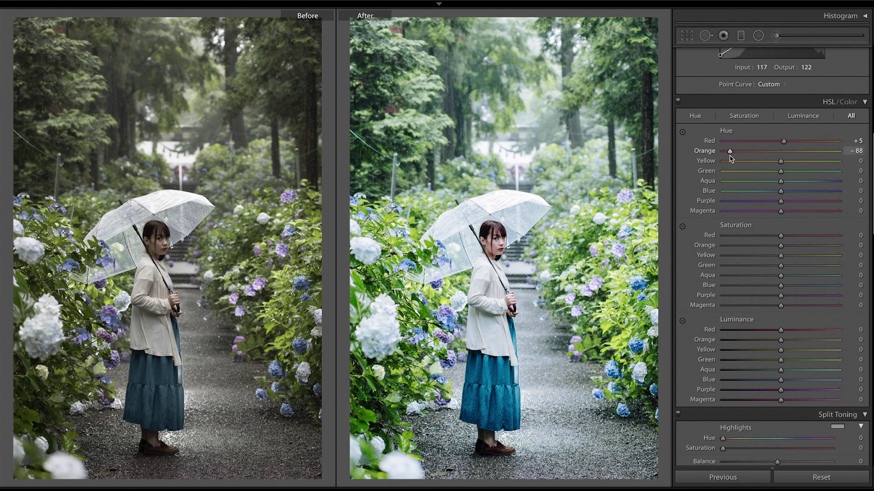
pyautogui.moveTo(730, 151); pyautogui.dragTo(779, 151)
# Test the Yellow, Green, Aqua and Blue hue sliders, resetting them to 0
pyautogui.moveTo(780, 161); pyautogui.dragTo(770, 171)
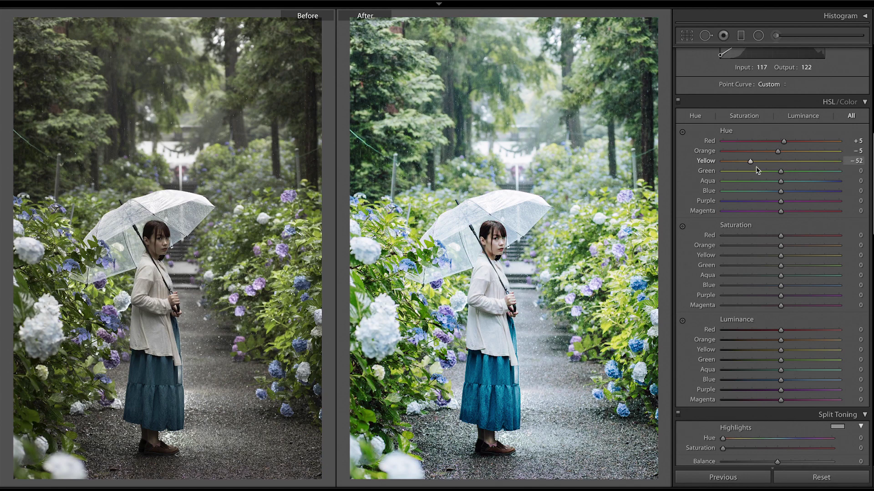
pyautogui.doubleClick(769, 162)
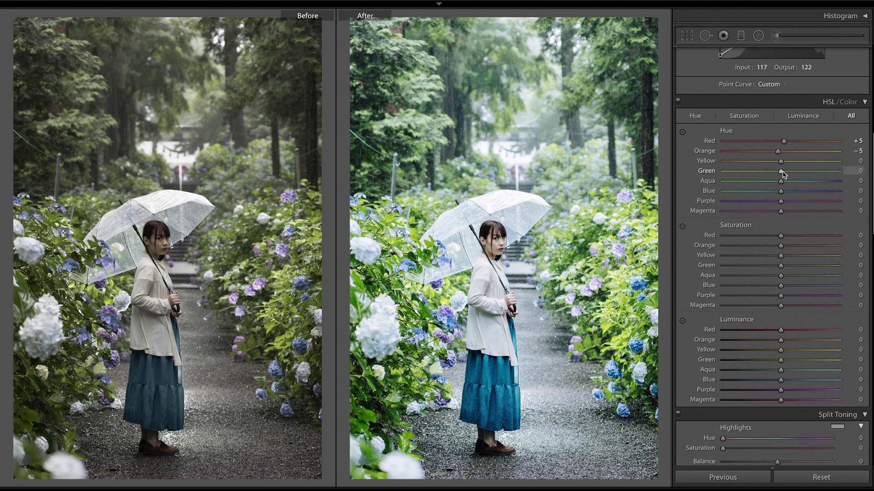
pyautogui.scroll(1, 747, 177)
pyautogui.moveTo(748, 177); pyautogui.dragTo(795, 177)
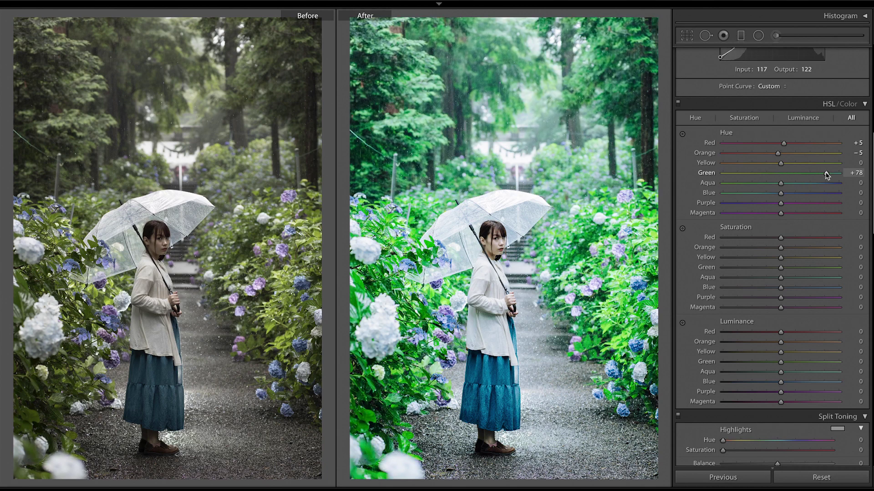
pyautogui.doubleClick(795, 173)
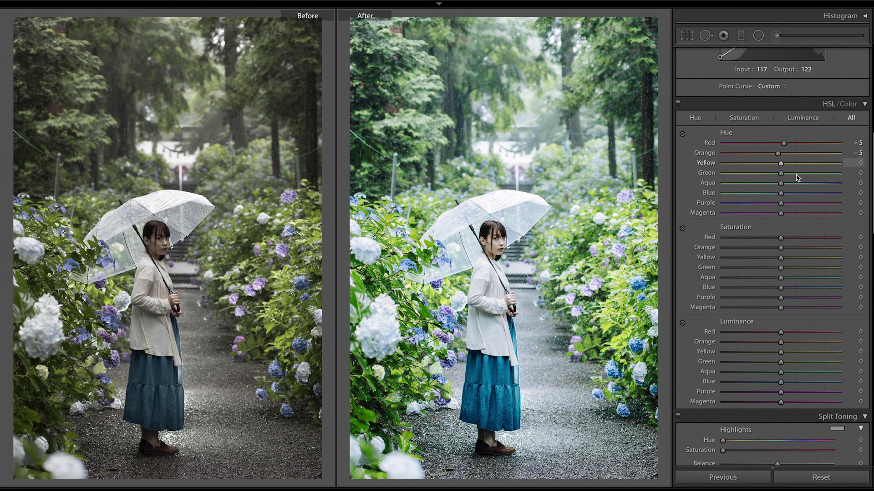
pyautogui.moveTo(780, 183)
pyautogui.mouseDown()
pyautogui.moveTo(860, 187)
pyautogui.moveTo(764, 192)
pyautogui.mouseUp()
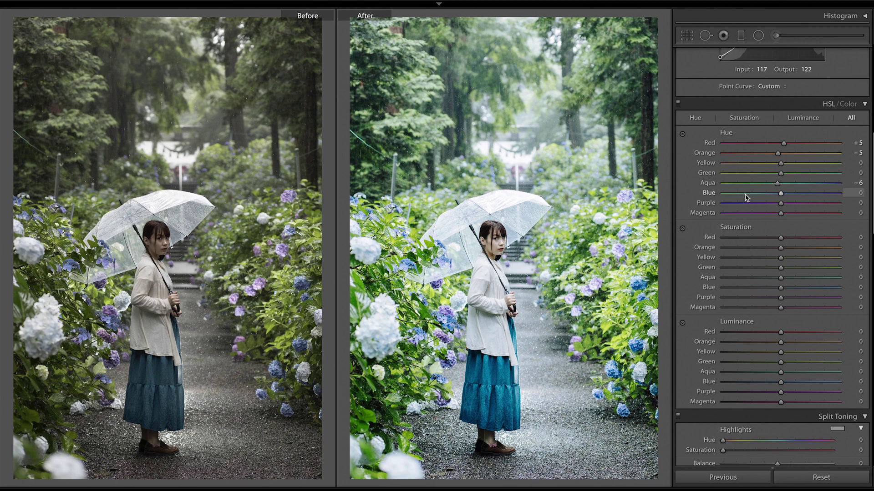
pyautogui.moveTo(780, 194); pyautogui.dragTo(774, 195)
pyautogui.doubleClick(775, 194)
pyautogui.moveTo(780, 194); pyautogui.dragTo(775, 194)
pyautogui.scroll(-5, 773, 227)
# Set the HSL Blue hue to +10
pyautogui.moveTo(871, 214); pyautogui.dragTo(870, 481)
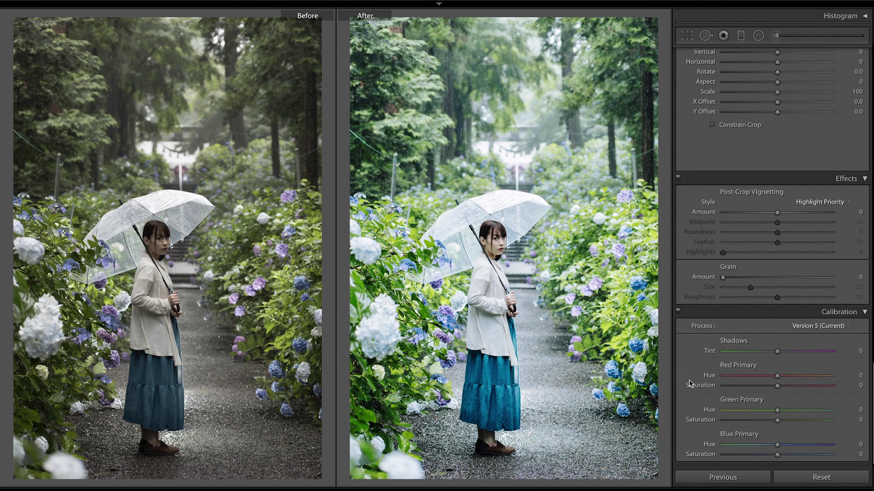
pyautogui.scroll(5, 794, 237)
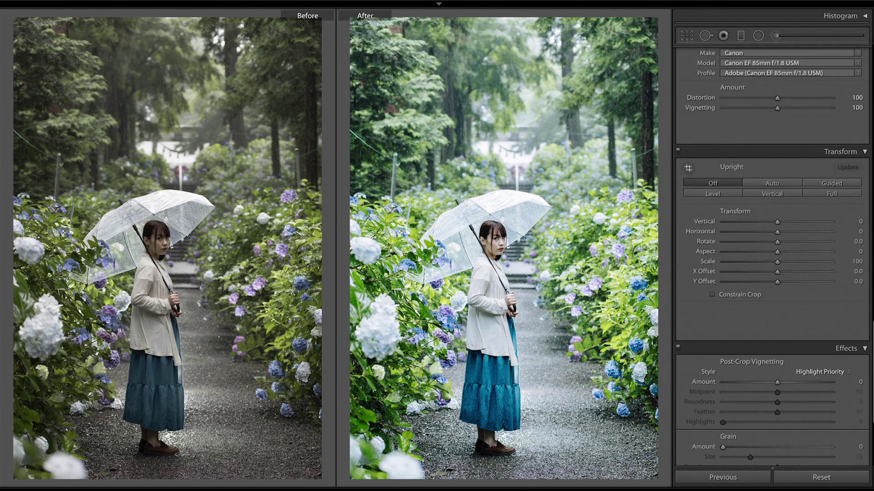
pyautogui.scroll(4, 794, 238)
pyautogui.scroll(2, 794, 238)
pyautogui.scroll(2, 794, 238)
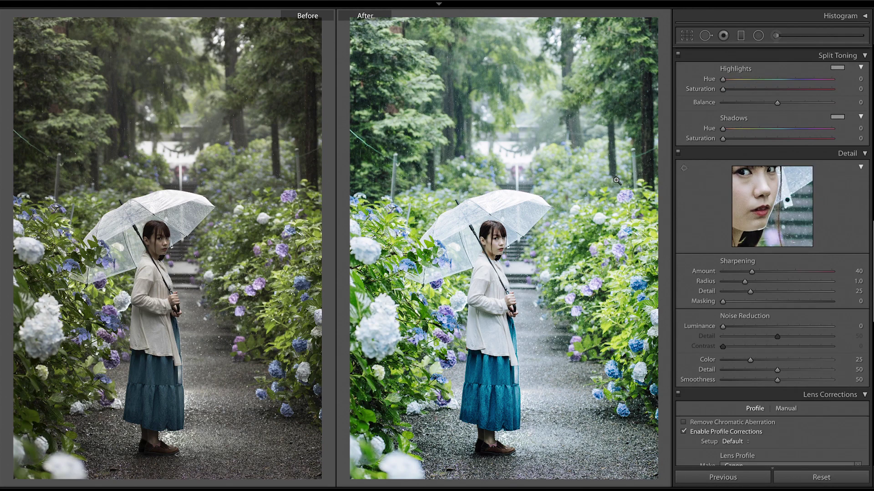
pyautogui.scroll(6, 839, 165)
pyautogui.scroll(2, 840, 165)
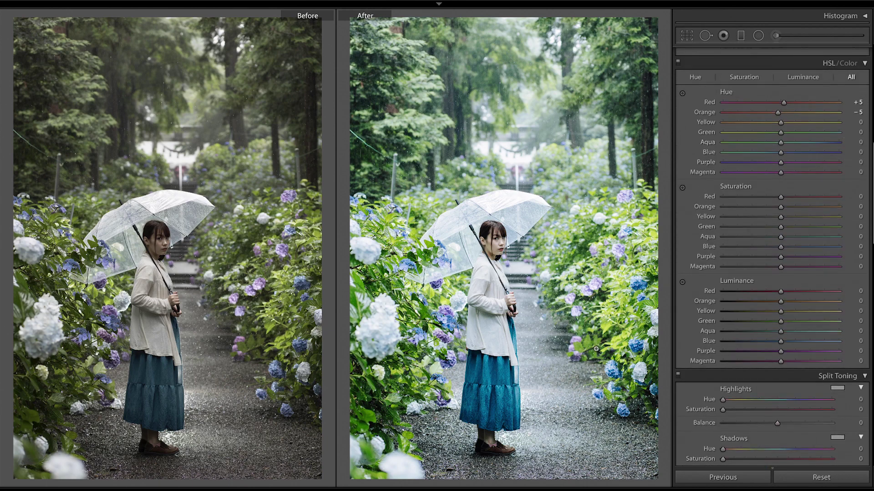
pyautogui.moveTo(787, 154); pyautogui.dragTo(787, 155)
# Set the Purple and Magenta hues to +10, then drag Red saturation down to −100
pyautogui.moveTo(807, 163); pyautogui.dragTo(680, 171)
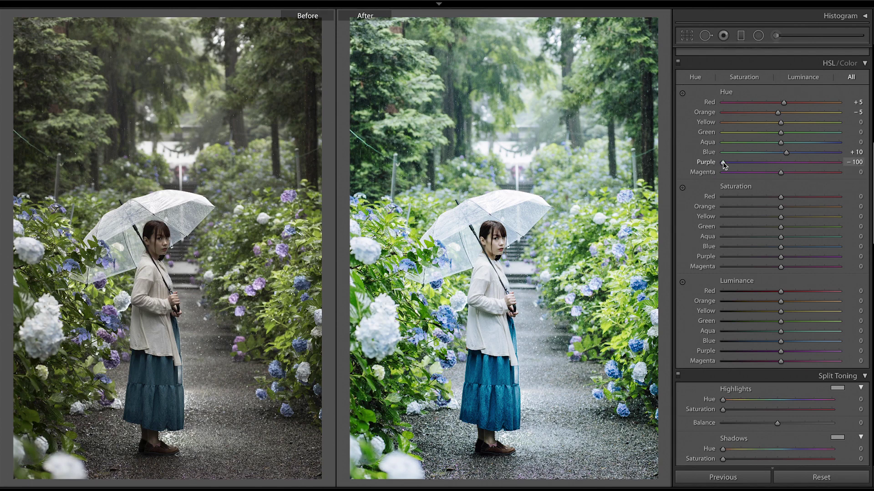
pyautogui.doubleClick(706, 162)
pyautogui.moveTo(762, 162); pyautogui.dragTo(838, 162)
pyautogui.click(523, 193)
pyautogui.moveTo(479, 223); pyautogui.dragTo(490, 197)
pyautogui.click(508, 204)
pyautogui.moveTo(763, 163)
pyautogui.mouseDown()
pyautogui.moveTo(787, 163)
pyautogui.moveTo(786, 179)
pyautogui.mouseUp()
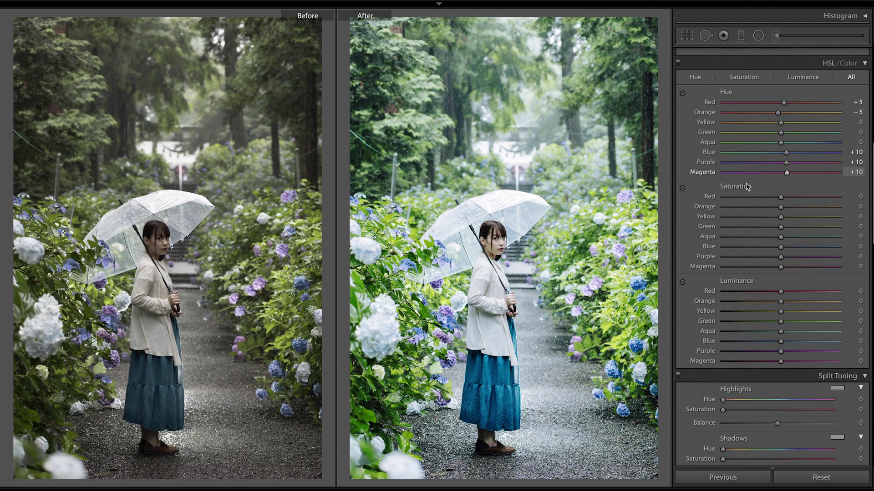
pyautogui.moveTo(779, 197); pyautogui.dragTo(706, 203)
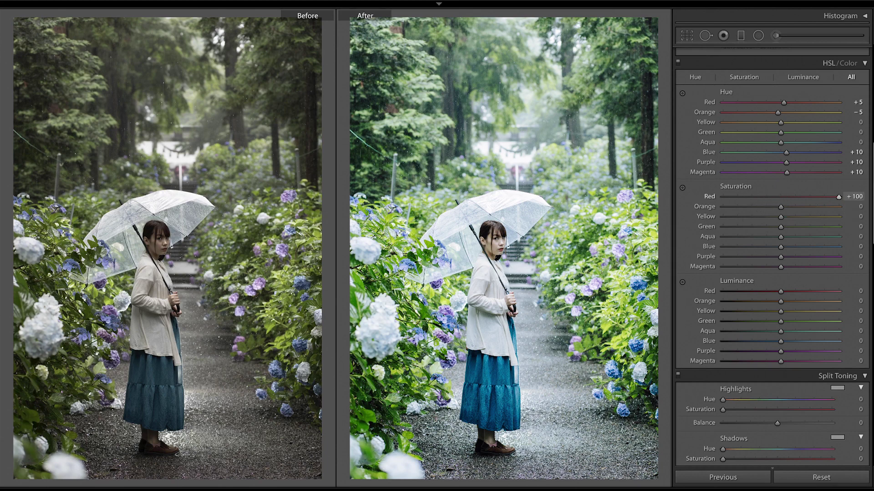
# After zooming in to inspect the photo, lower red saturation to -11 and orange to -6
pyautogui.click(507, 177)
pyautogui.moveTo(524, 160); pyautogui.dragTo(523, 171)
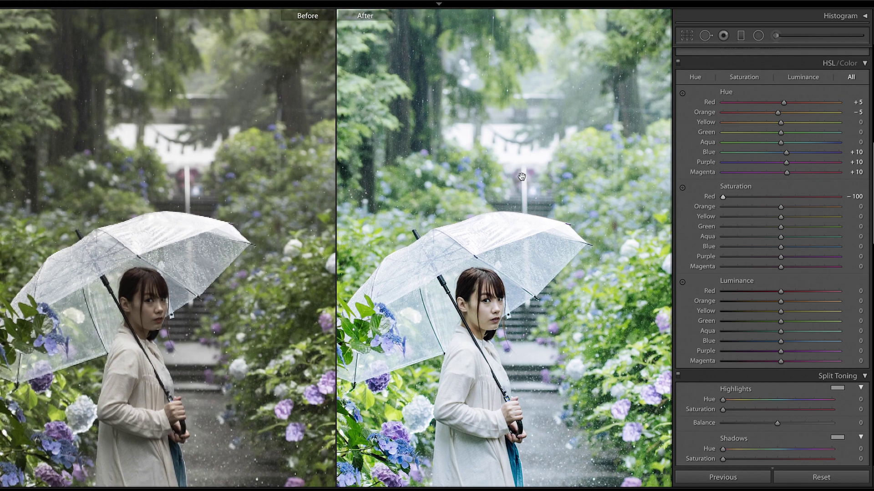
pyautogui.click(527, 177)
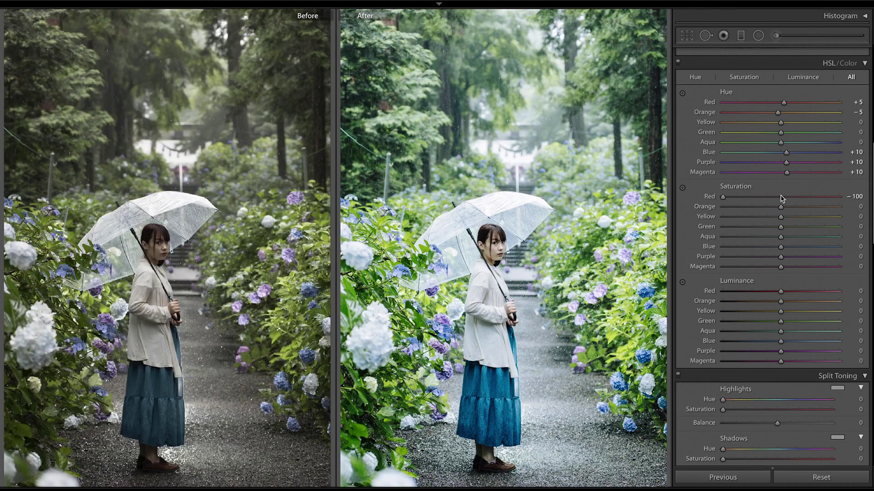
pyautogui.click(779, 199)
pyautogui.moveTo(777, 198)
pyautogui.mouseDown()
pyautogui.moveTo(687, 214)
pyautogui.moveTo(777, 212)
pyautogui.mouseUp()
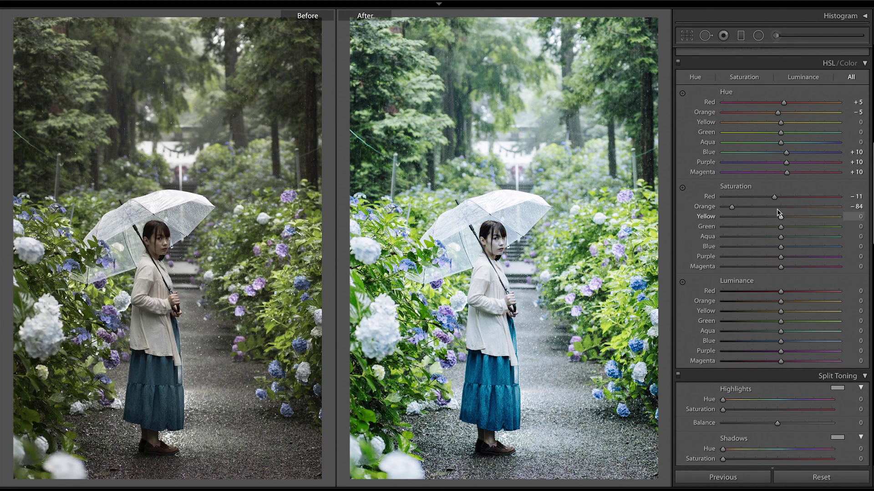
# Set yellow saturation -1, green -5 and blue -10, leaving aqua and purple at 0
pyautogui.moveTo(781, 218); pyautogui.dragTo(714, 217)
pyautogui.click(780, 217)
pyautogui.moveTo(781, 227)
pyautogui.mouseDown()
pyautogui.moveTo(751, 231)
pyautogui.moveTo(779, 231)
pyautogui.mouseUp()
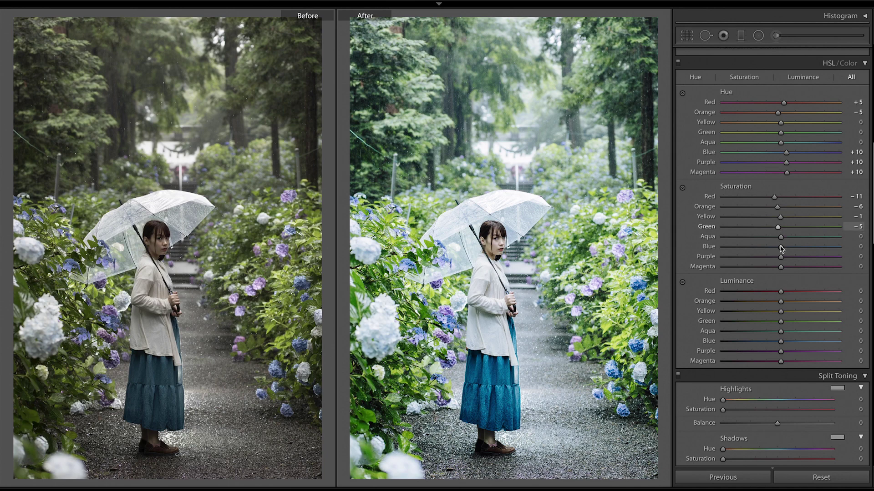
pyautogui.moveTo(781, 237)
pyautogui.mouseDown()
pyautogui.moveTo(707, 239)
pyautogui.moveTo(783, 241)
pyautogui.moveTo(728, 247)
pyautogui.mouseUp()
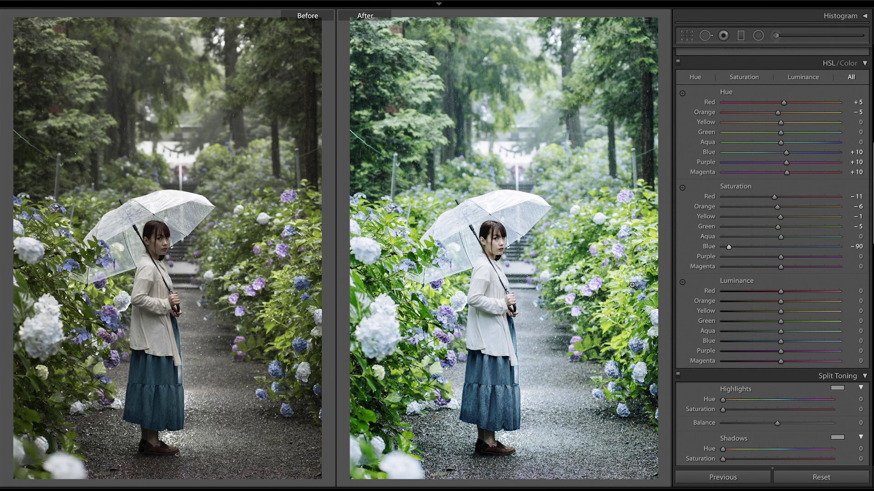
pyautogui.click(657, 285)
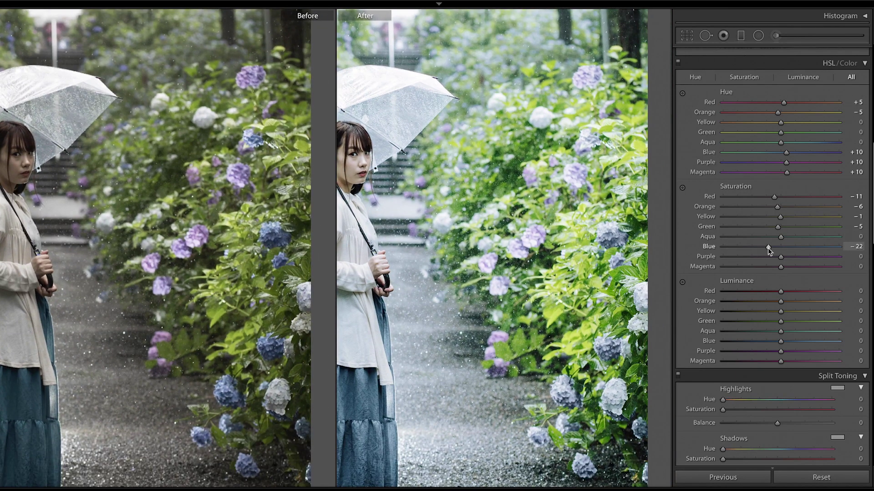
pyautogui.moveTo(769, 248)
pyautogui.mouseDown()
pyautogui.moveTo(789, 250)
pyautogui.moveTo(775, 248)
pyautogui.mouseUp()
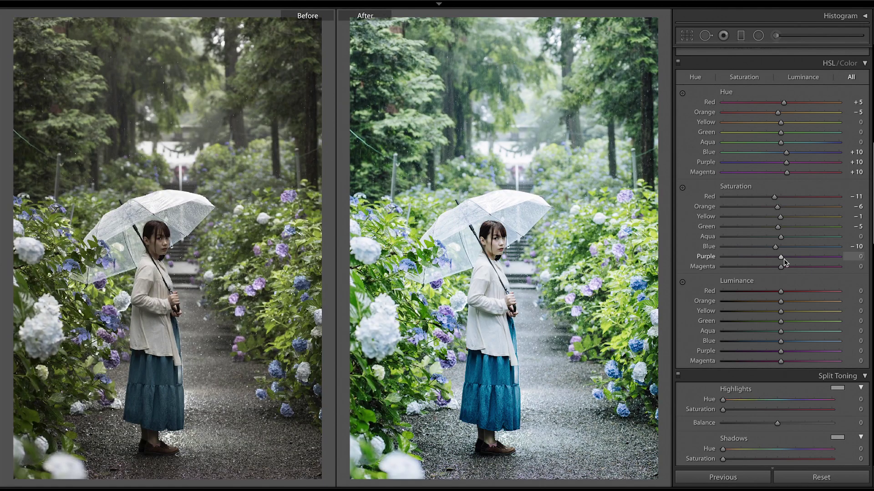
pyautogui.moveTo(793, 261); pyautogui.dragTo(792, 258)
pyautogui.moveTo(753, 258); pyautogui.dragTo(779, 260)
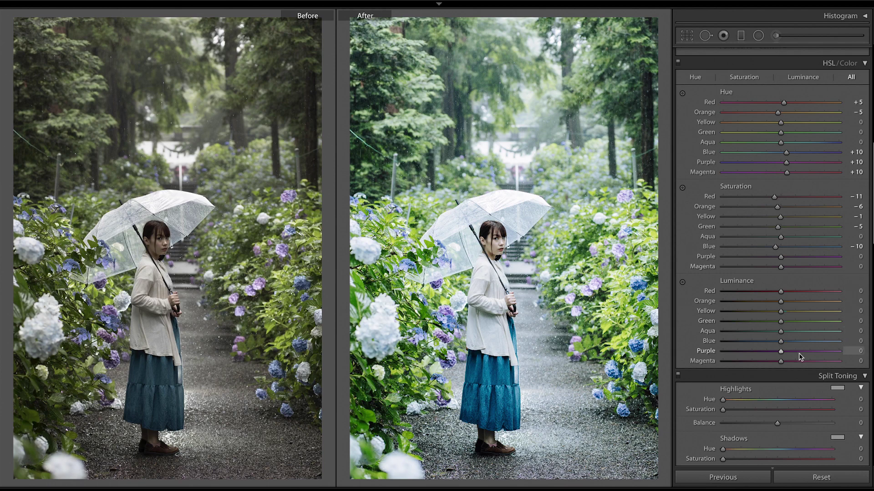
# Set HSL luminance to orange +10, aqua -4, blue +10, purple +7 and magenta +25
pyautogui.moveTo(798, 353); pyautogui.dragTo(784, 352)
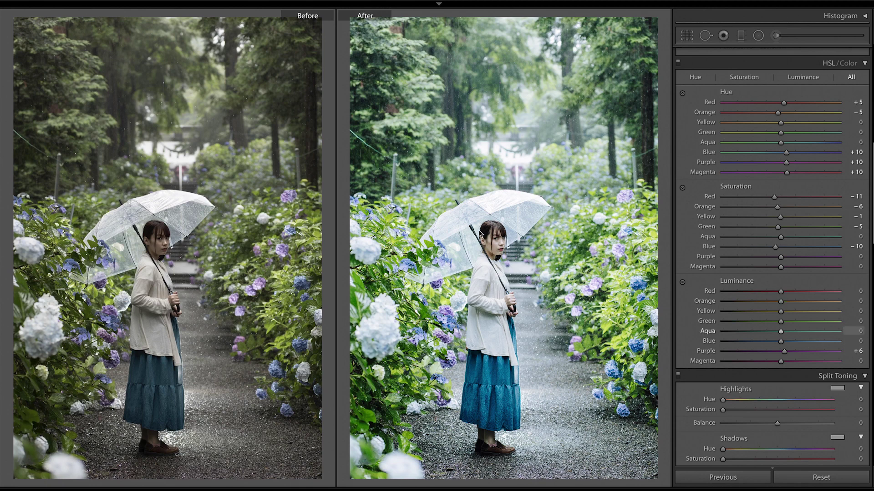
pyautogui.click(501, 249)
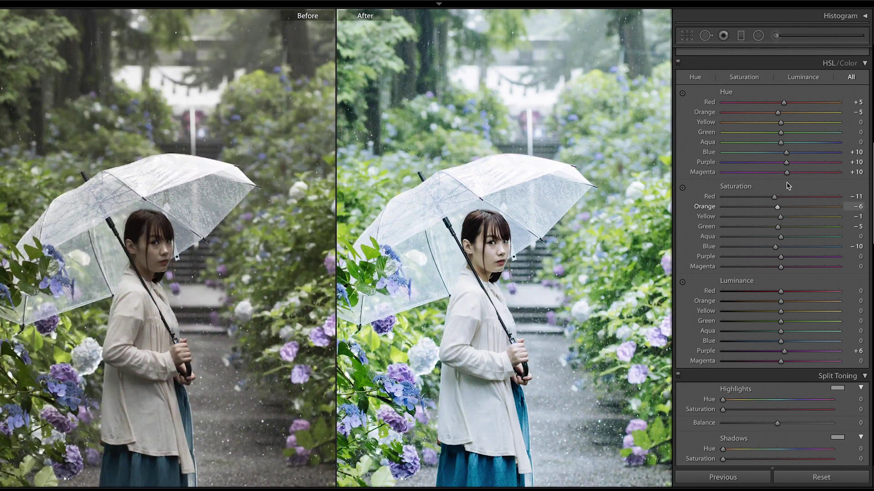
pyautogui.moveTo(781, 301); pyautogui.dragTo(787, 301)
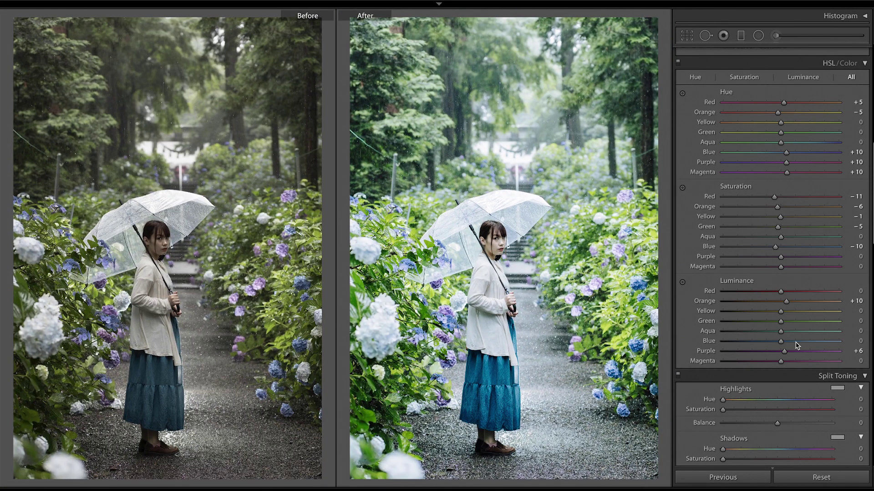
pyautogui.moveTo(781, 341)
pyautogui.mouseDown()
pyautogui.moveTo(795, 342)
pyautogui.moveTo(781, 342)
pyautogui.mouseUp()
pyautogui.moveTo(782, 342); pyautogui.dragTo(786, 342)
pyautogui.moveTo(780, 331)
pyautogui.mouseDown()
pyautogui.moveTo(814, 333)
pyautogui.moveTo(763, 332)
pyautogui.moveTo(779, 337)
pyautogui.mouseUp()
pyautogui.moveTo(778, 337)
pyautogui.mouseDown()
pyautogui.moveTo(787, 351)
pyautogui.moveTo(692, 366)
pyautogui.moveTo(795, 361)
pyautogui.mouseUp()
# Try magenta and green calibration shadow tints, then reset the shadow tint to 0
pyautogui.scroll(-10, 865, 473)
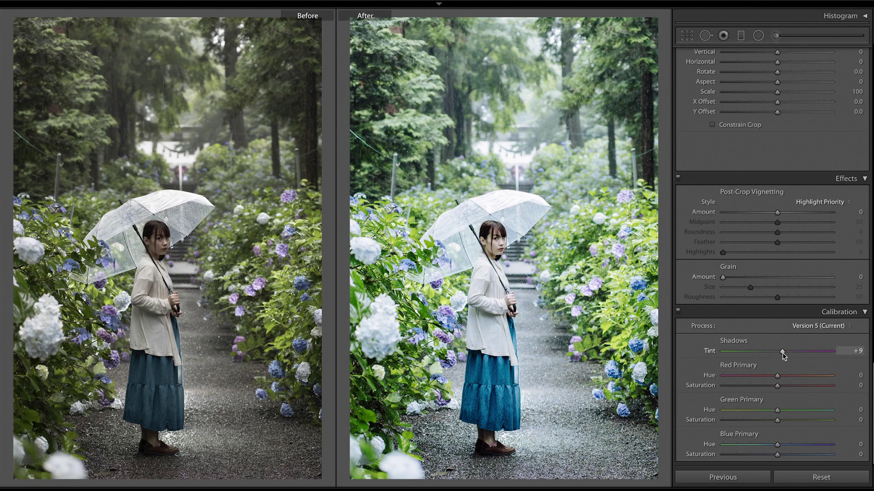
pyautogui.moveTo(779, 356); pyautogui.dragTo(782, 357)
pyautogui.doubleClick(781, 354)
pyautogui.moveTo(771, 353); pyautogui.dragTo(767, 354)
pyautogui.moveTo(772, 356); pyautogui.dragTo(767, 356)
pyautogui.click(498, 244)
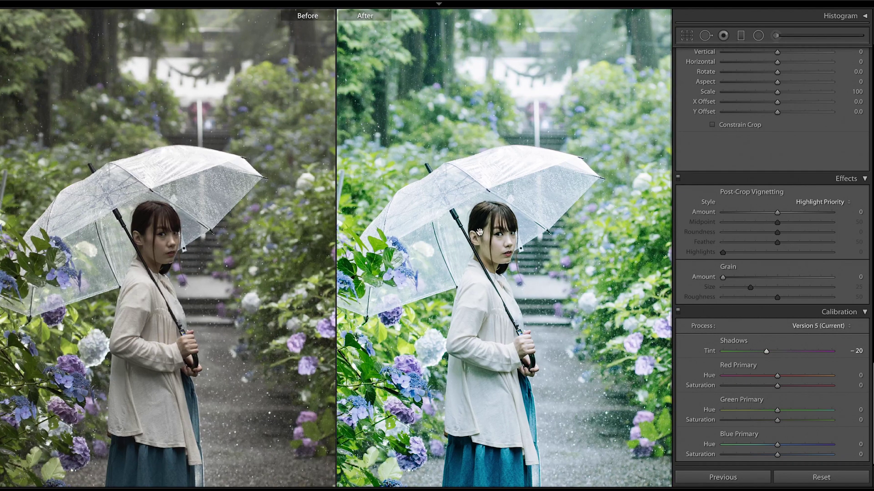
pyautogui.click(494, 236)
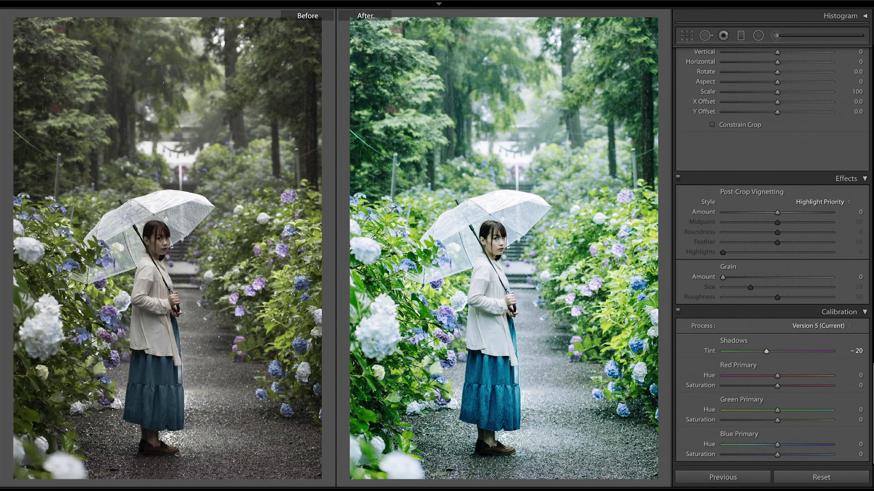
pyautogui.scroll(5, 772, 259)
pyautogui.scroll(5, 772, 258)
pyautogui.scroll(5, 772, 259)
pyautogui.scroll(5, 771, 258)
pyautogui.scroll(5, 772, 258)
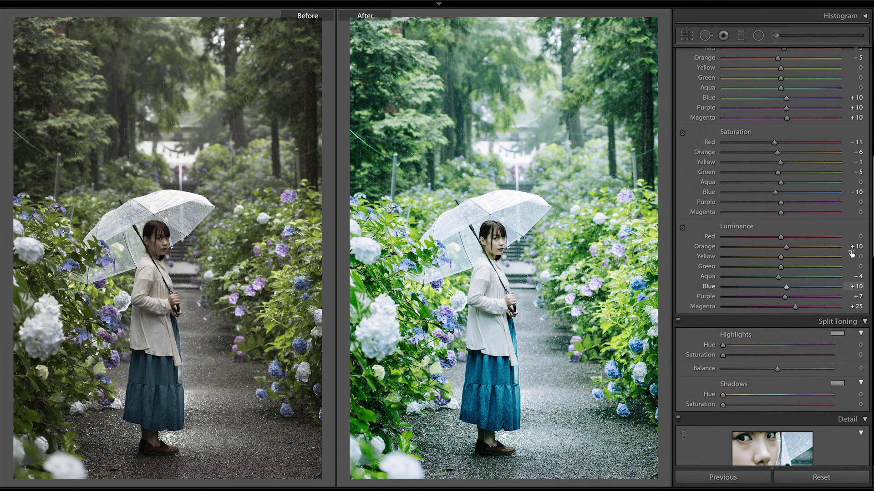
pyautogui.scroll(-2, 777, 363)
pyautogui.scroll(-5, 777, 363)
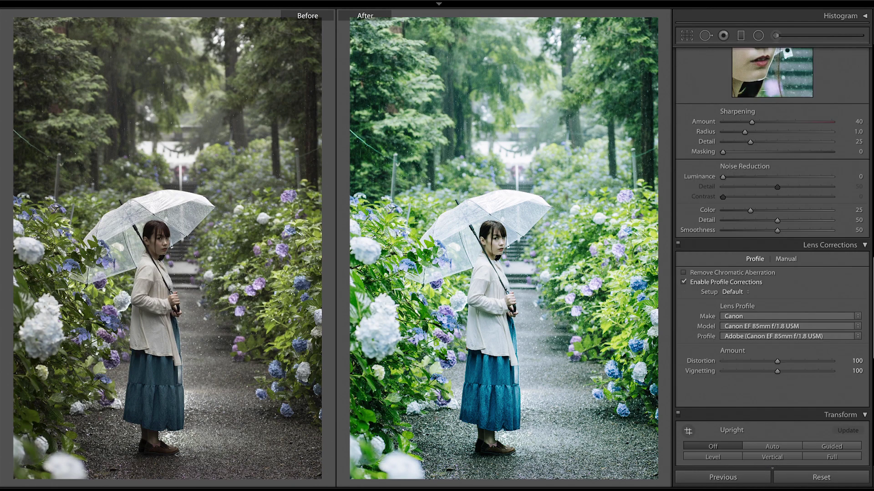
pyautogui.scroll(-5, 776, 363)
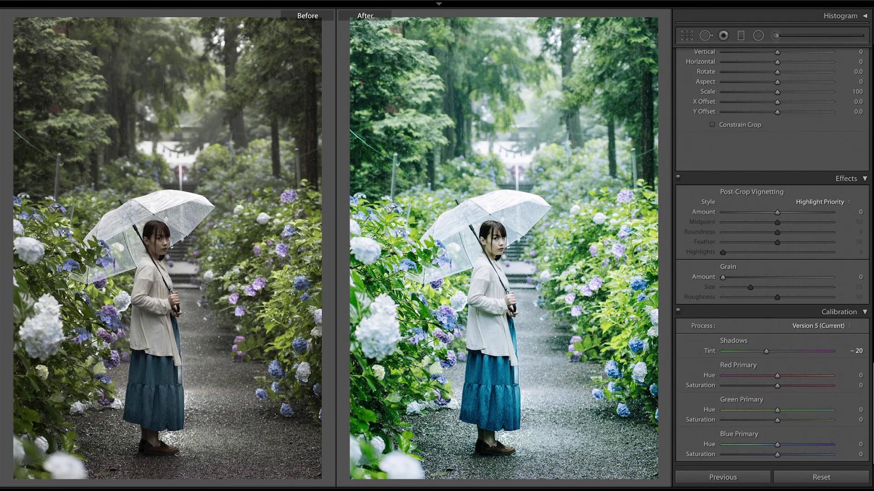
pyautogui.doubleClick(775, 350)
# Test green primary hue at +100 and back to 0, then set red primary hue to about +35
pyautogui.moveTo(777, 445); pyautogui.dragTo(782, 449)
pyautogui.moveTo(779, 412); pyautogui.dragTo(851, 413)
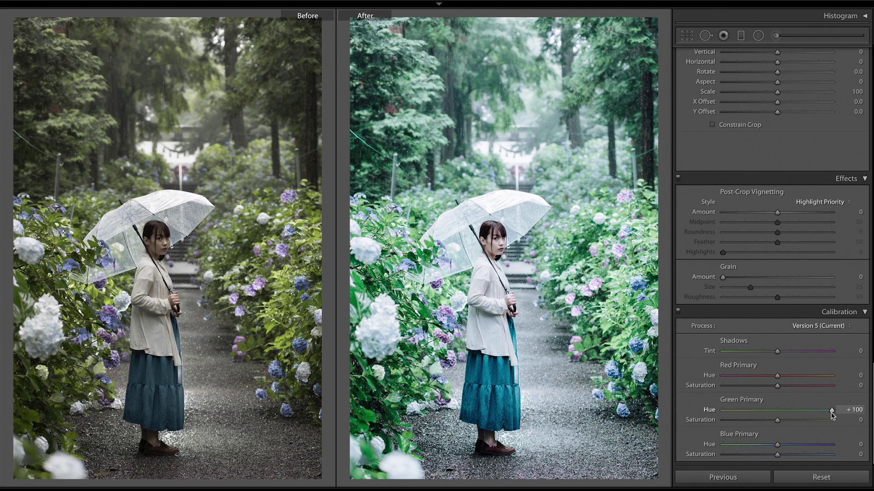
pyautogui.moveTo(831, 412); pyautogui.dragTo(778, 412)
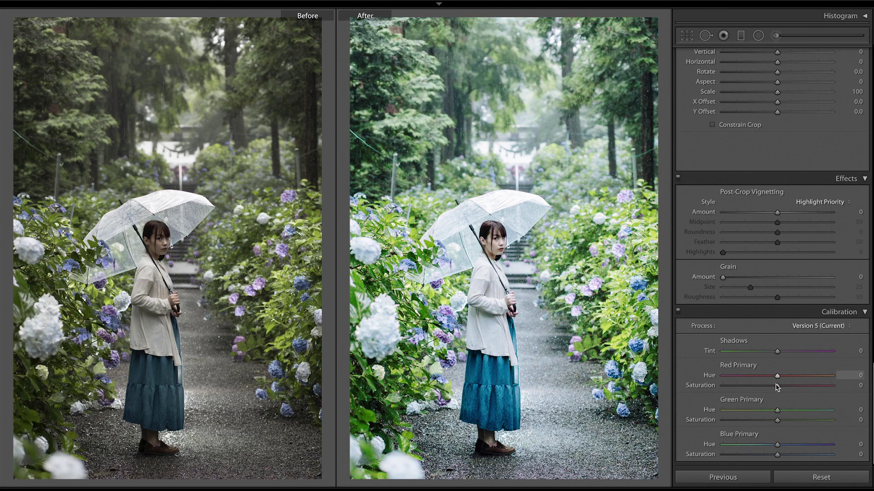
pyautogui.moveTo(786, 376); pyautogui.dragTo(797, 379)
pyautogui.moveTo(796, 376); pyautogui.dragTo(795, 377)
# Reset and redo the red primary hue at +30, also raising the green primary hue
pyautogui.doubleClick(796, 375)
pyautogui.hotkey('ctrl', 'z')
pyautogui.doubleClick(796, 376)
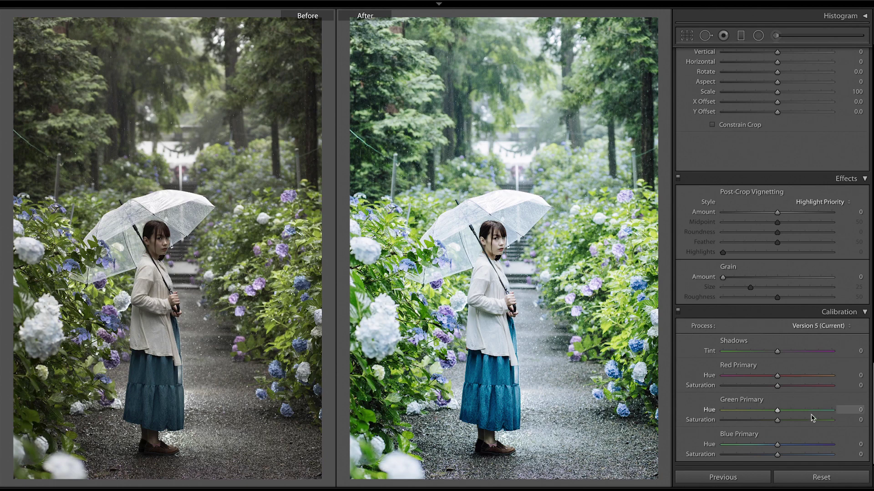
pyautogui.moveTo(778, 412); pyautogui.dragTo(807, 414)
pyautogui.moveTo(778, 376); pyautogui.dragTo(796, 377)
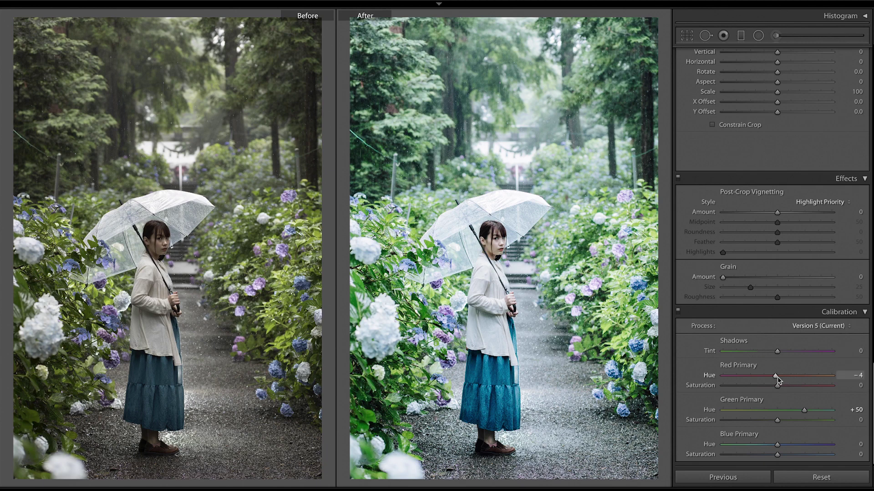
pyautogui.doubleClick(789, 381)
pyautogui.click(631, 224)
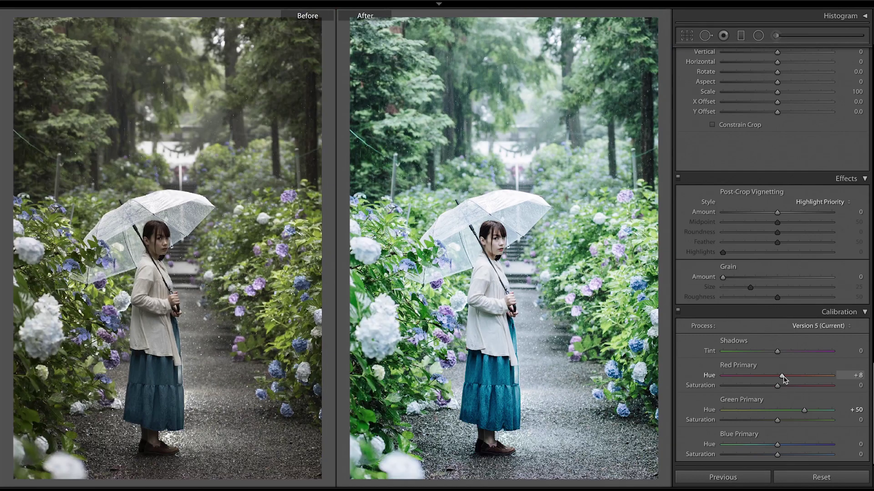
pyautogui.moveTo(777, 377)
pyautogui.mouseDown()
pyautogui.moveTo(852, 382)
pyautogui.moveTo(794, 381)
pyautogui.mouseUp()
# Set blue primary hue to +10 and undo a stray green primary hue increase
pyautogui.moveTo(777, 445); pyautogui.dragTo(771, 446)
pyautogui.moveTo(772, 446); pyautogui.dragTo(773, 446)
pyautogui.moveTo(775, 447); pyautogui.dragTo(783, 448)
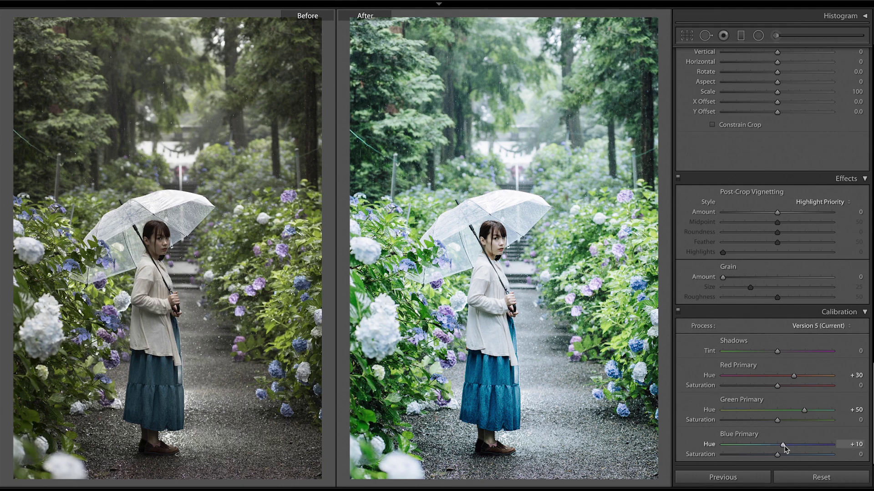
pyautogui.moveTo(805, 412); pyautogui.dragTo(822, 411)
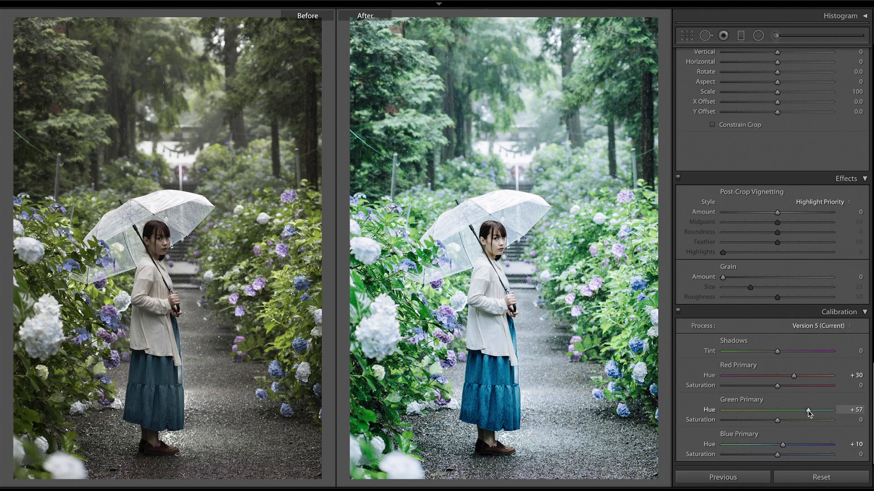
pyautogui.hotkey('ctrl', 'z')
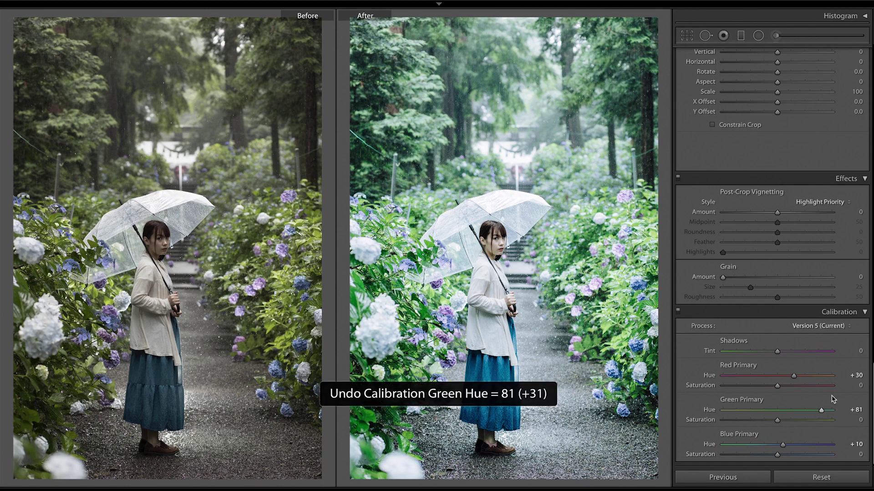
# Settle calibration at green primary hue +70, blue primary hue -5 and red primary saturation +54
pyautogui.moveTo(809, 415); pyautogui.dragTo(812, 415)
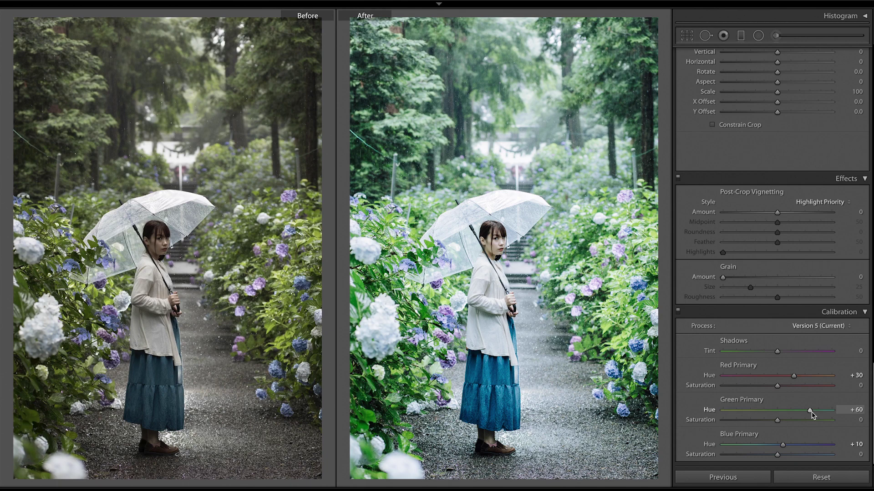
pyautogui.moveTo(810, 412)
pyautogui.mouseDown()
pyautogui.moveTo(782, 411)
pyautogui.moveTo(833, 411)
pyautogui.mouseUp()
pyautogui.moveTo(831, 410); pyautogui.dragTo(816, 410)
pyautogui.doubleClick(785, 444)
pyautogui.moveTo(778, 445); pyautogui.dragTo(759, 446)
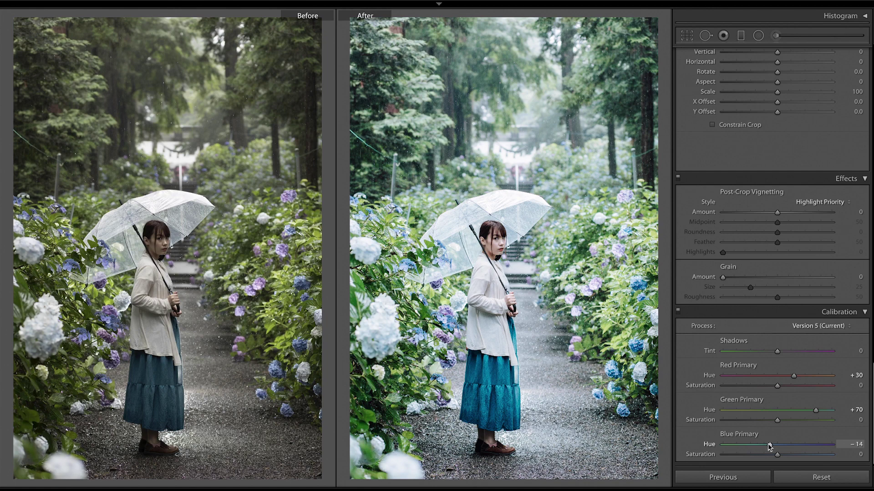
pyautogui.moveTo(772, 447); pyautogui.dragTo(773, 447)
pyautogui.moveTo(778, 386); pyautogui.dragTo(817, 394)
pyautogui.moveTo(763, 392); pyautogui.dragTo(807, 386)
# Set calibration primary saturations to red -50, green +10 and blue +70
pyautogui.doubleClick(793, 377)
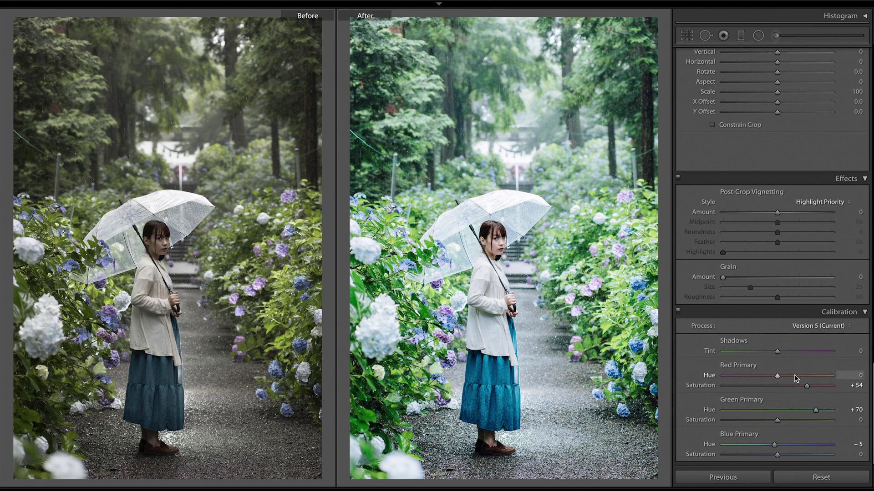
pyautogui.hotkey('ctrl', 'z')
pyautogui.doubleClick(806, 387)
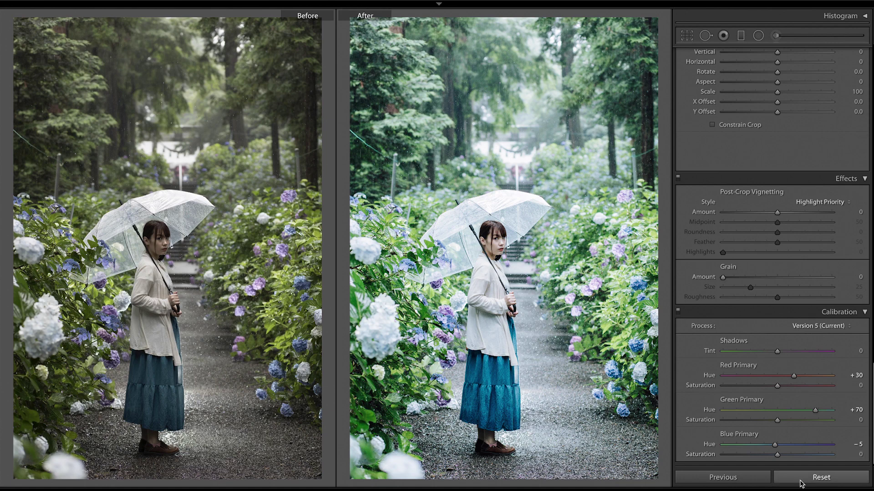
pyautogui.click(803, 455)
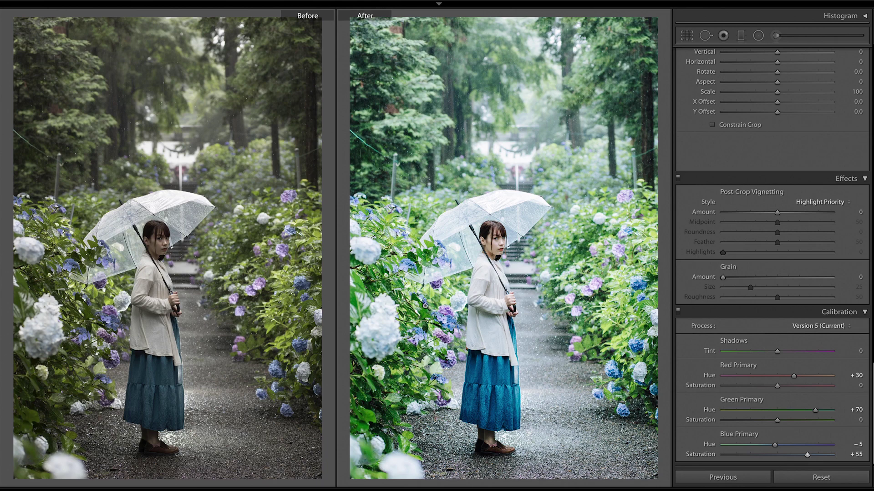
pyautogui.click(755, 386)
pyautogui.moveTo(763, 387); pyautogui.dragTo(754, 387)
pyautogui.click(815, 455)
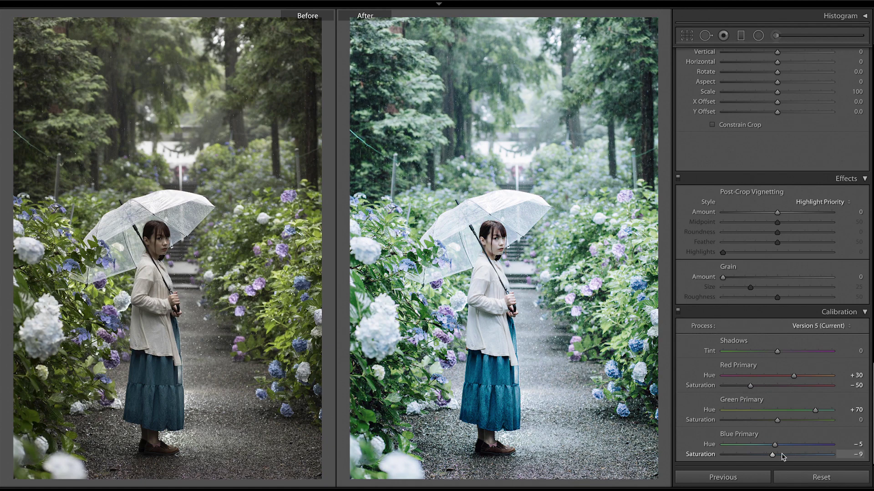
pyautogui.moveTo(816, 455); pyautogui.dragTo(827, 455)
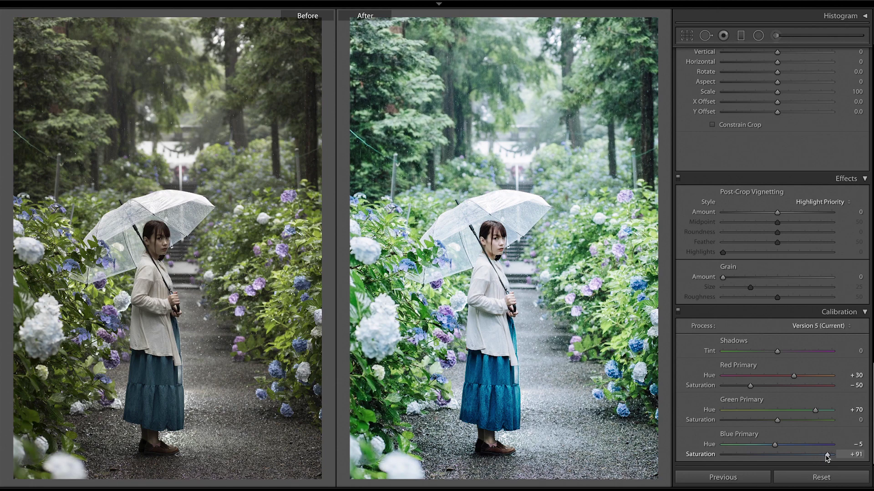
pyautogui.moveTo(819, 454); pyautogui.dragTo(815, 455)
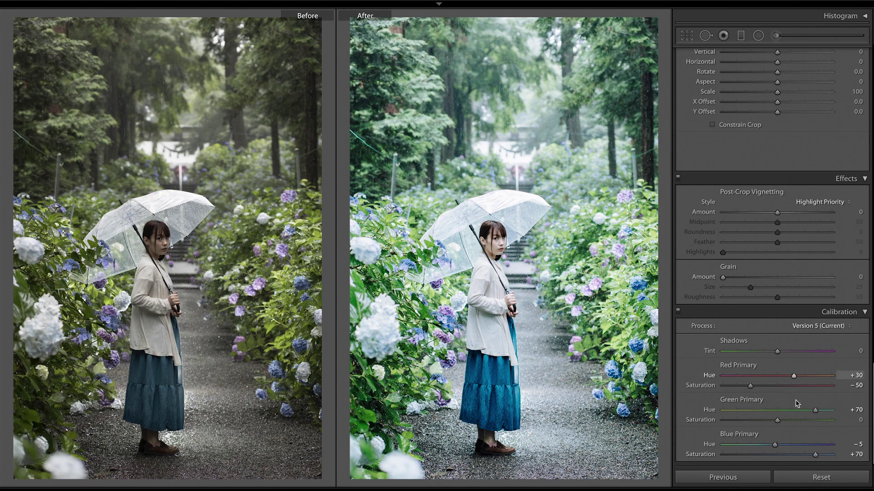
pyautogui.moveTo(776, 421); pyautogui.dragTo(783, 422)
pyautogui.moveTo(815, 456); pyautogui.dragTo(812, 458)
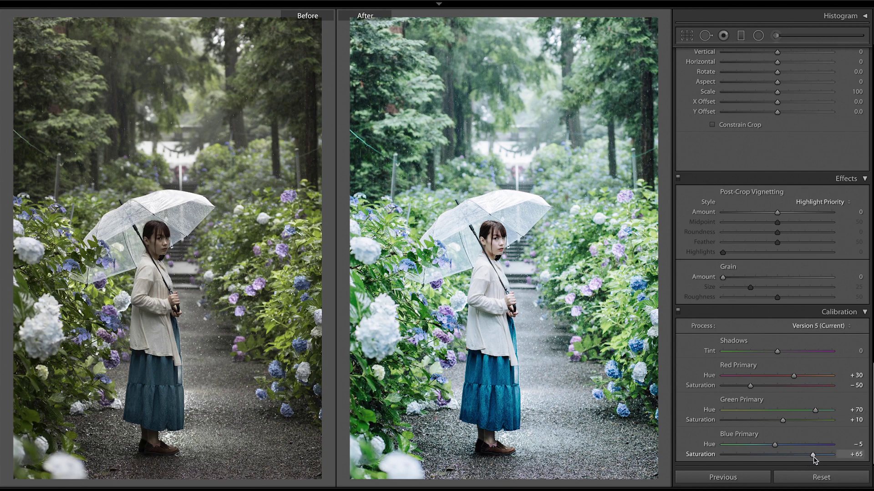
pyautogui.moveTo(814, 460); pyautogui.dragTo(816, 455)
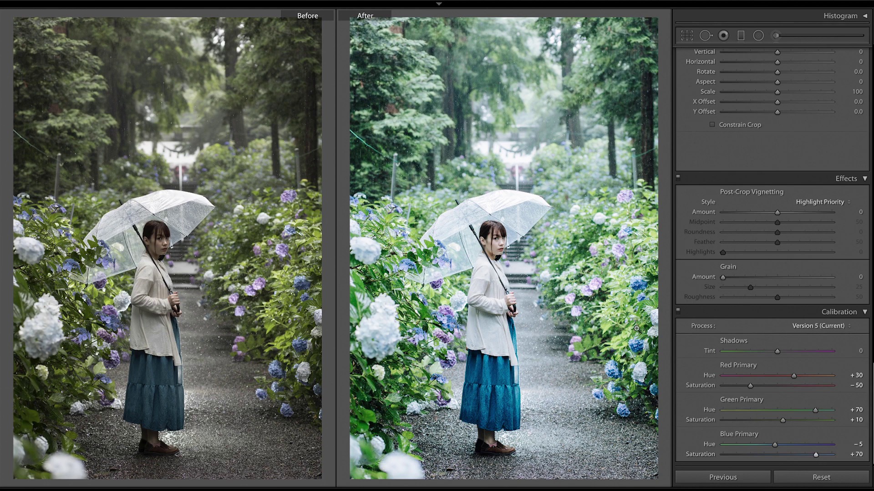
# Toggle the Calibration panel off and on three times to compare the grade
pyautogui.click(678, 312)
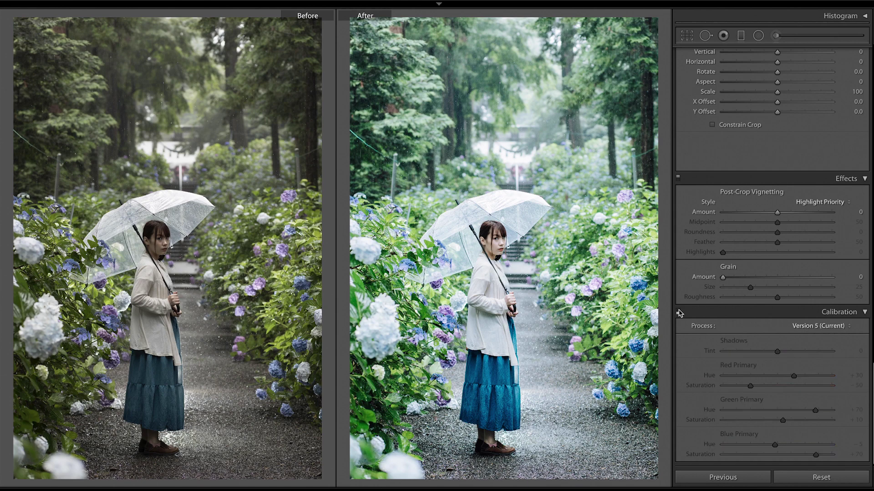
pyautogui.click(678, 311)
pyautogui.click(679, 312)
pyautogui.click(678, 312)
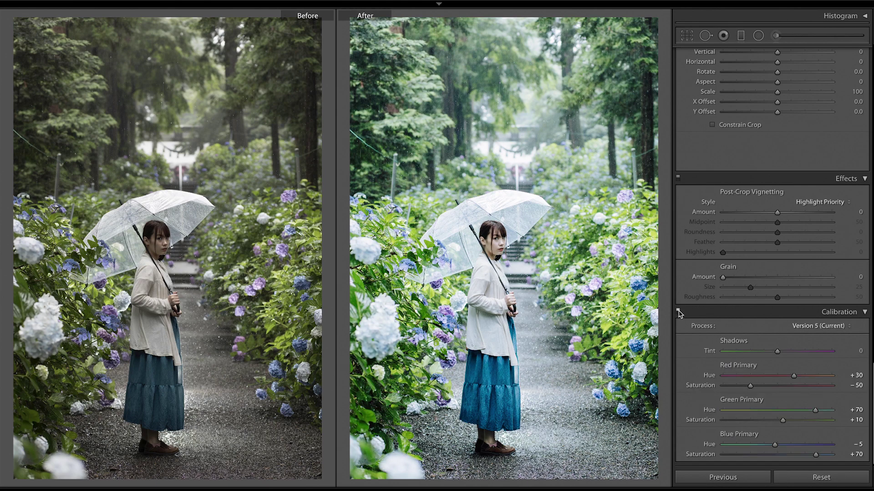
pyautogui.click(678, 312)
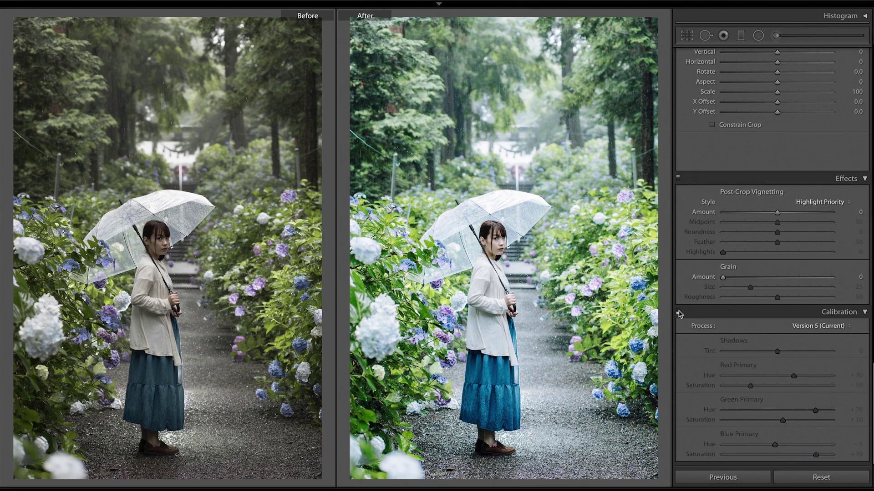
pyautogui.click(679, 312)
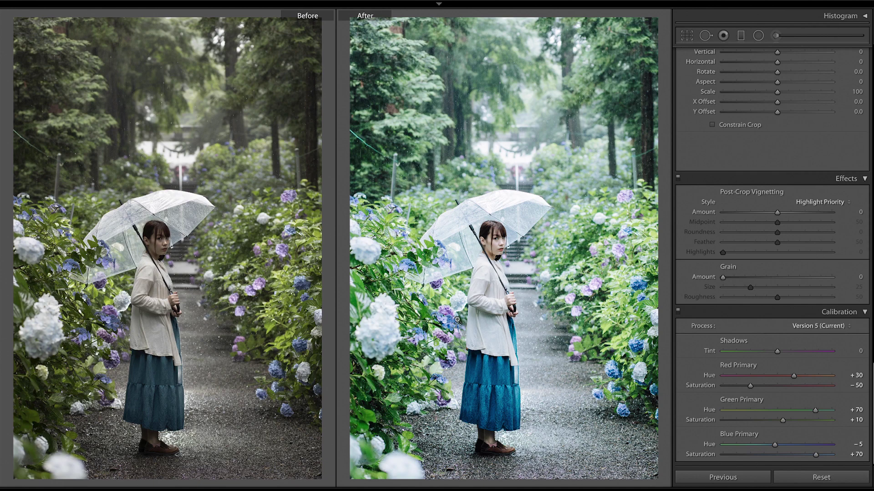
pyautogui.scroll(5, 773, 255)
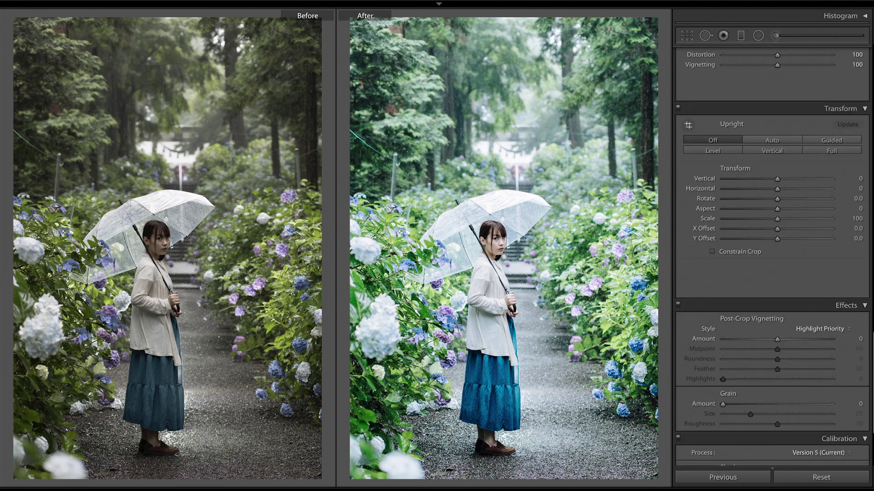
# Set split-toning balance to +70 and highlights to hue 240, saturation 3
pyautogui.scroll(5, 774, 255)
pyautogui.scroll(5, 774, 254)
pyautogui.scroll(5, 773, 255)
pyautogui.scroll(1, 869, 178)
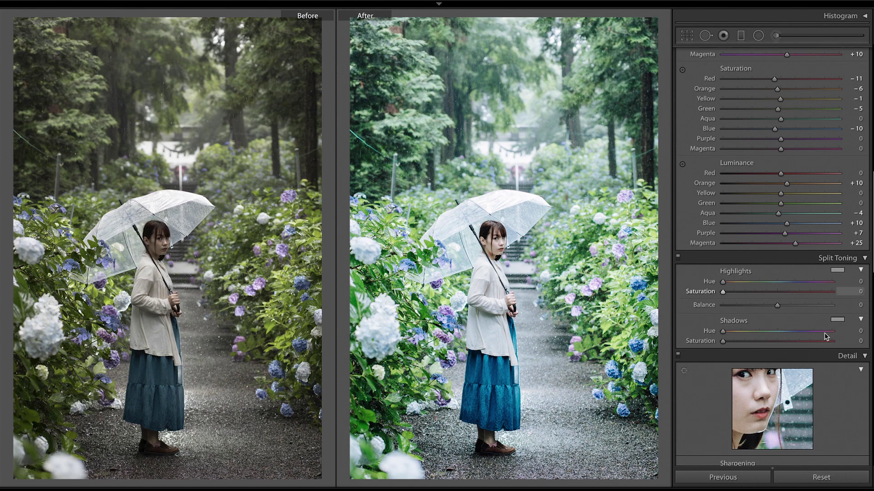
pyautogui.click(808, 306)
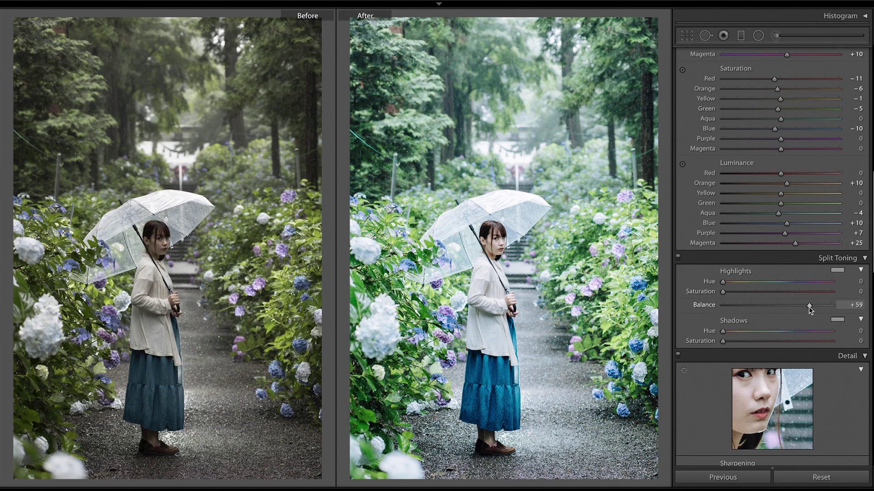
pyautogui.moveTo(809, 306); pyautogui.dragTo(817, 306)
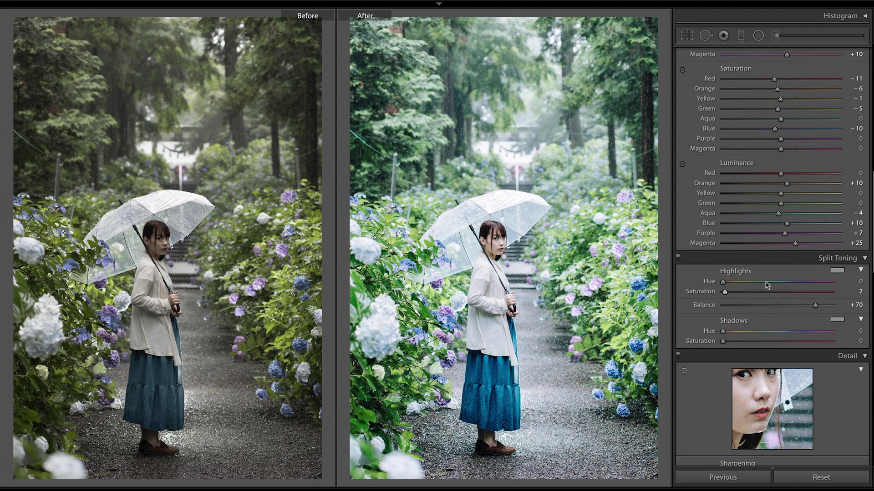
pyautogui.moveTo(740, 286)
pyautogui.mouseDown()
pyautogui.moveTo(800, 285)
pyautogui.moveTo(747, 280)
pyautogui.mouseUp()
pyautogui.moveTo(736, 283)
pyautogui.mouseDown()
pyautogui.moveTo(727, 295)
pyautogui.moveTo(839, 285)
pyautogui.moveTo(735, 284)
pyautogui.mouseUp()
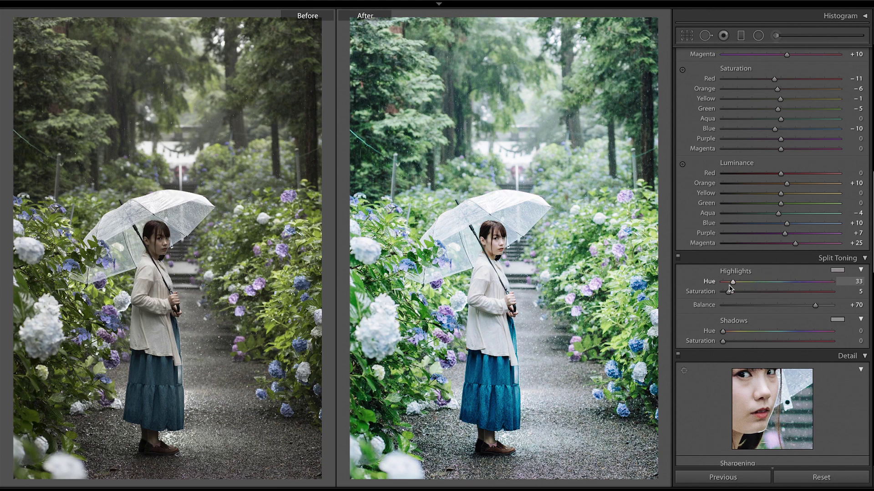
pyautogui.moveTo(733, 282); pyautogui.dragTo(796, 284)
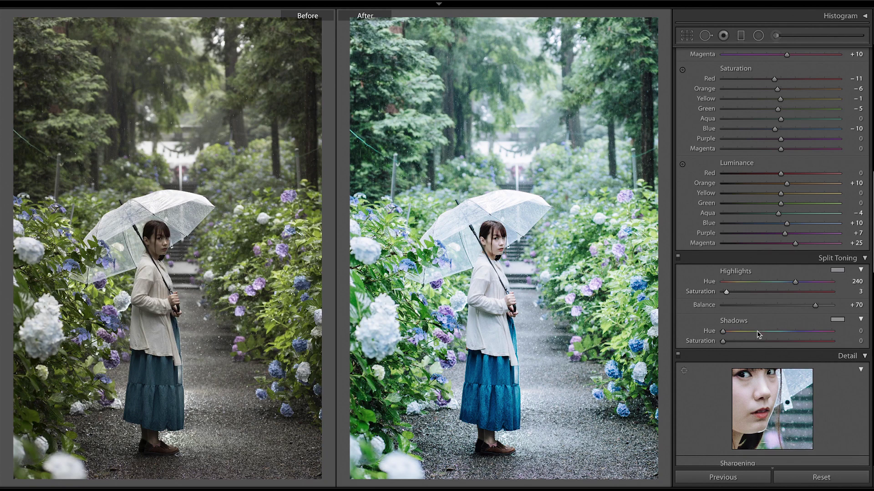
# Raise split-toning shadows saturation to 20 and settle the shadows hue at 190
pyautogui.moveTo(723, 342); pyautogui.dragTo(738, 341)
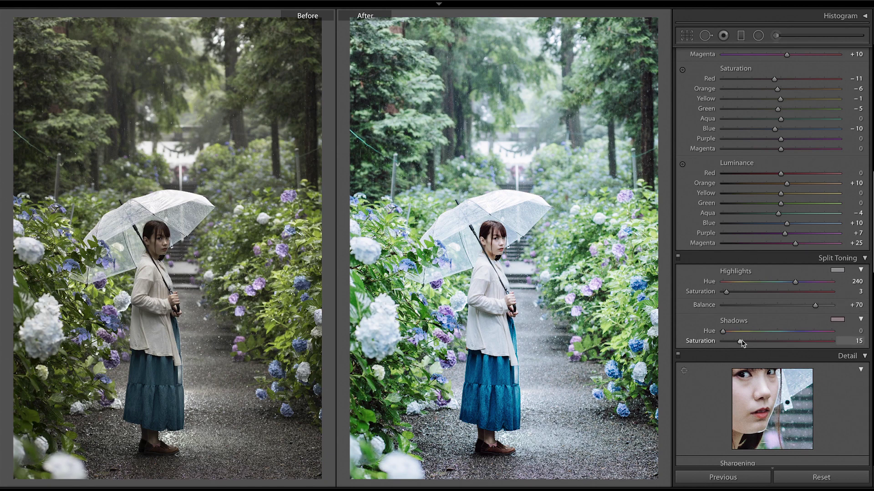
pyautogui.moveTo(744, 342)
pyautogui.mouseDown()
pyautogui.moveTo(843, 335)
pyautogui.moveTo(797, 335)
pyautogui.mouseUp()
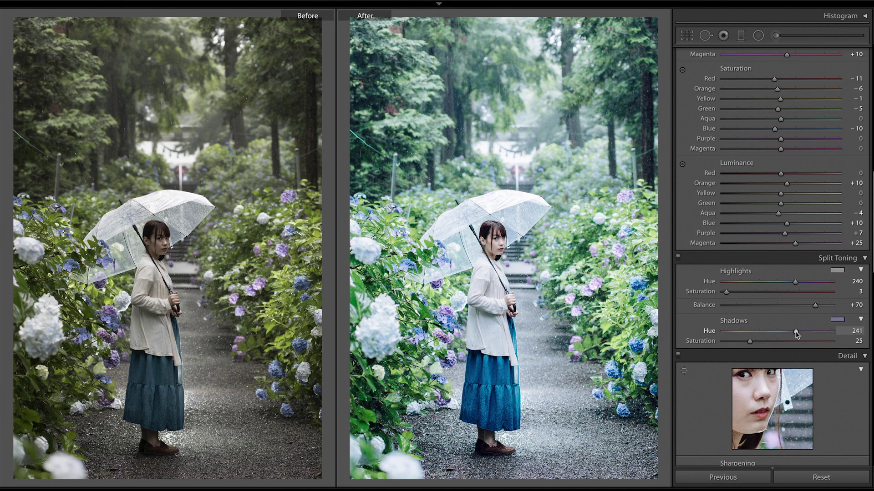
pyautogui.moveTo(796, 334); pyautogui.dragTo(792, 335)
pyautogui.moveTo(784, 332); pyautogui.dragTo(783, 332)
pyautogui.moveTo(782, 333); pyautogui.dragTo(780, 333)
pyautogui.moveTo(749, 342); pyautogui.dragTo(749, 344)
pyautogui.click(489, 251)
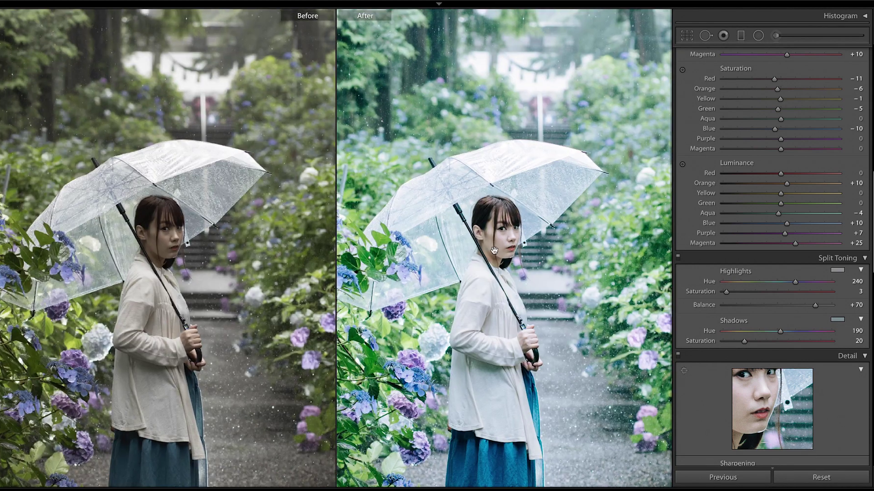
pyautogui.press('z')
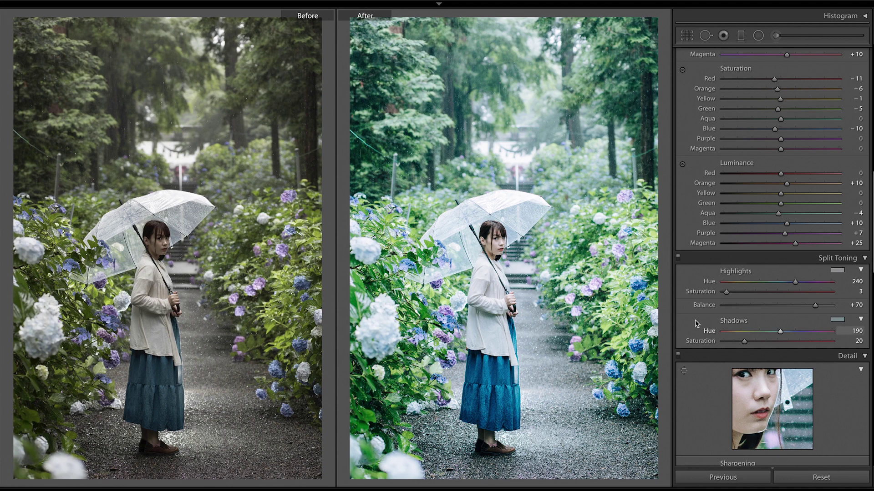
pyautogui.scroll(-5, 787, 374)
pyautogui.scroll(-5, 787, 374)
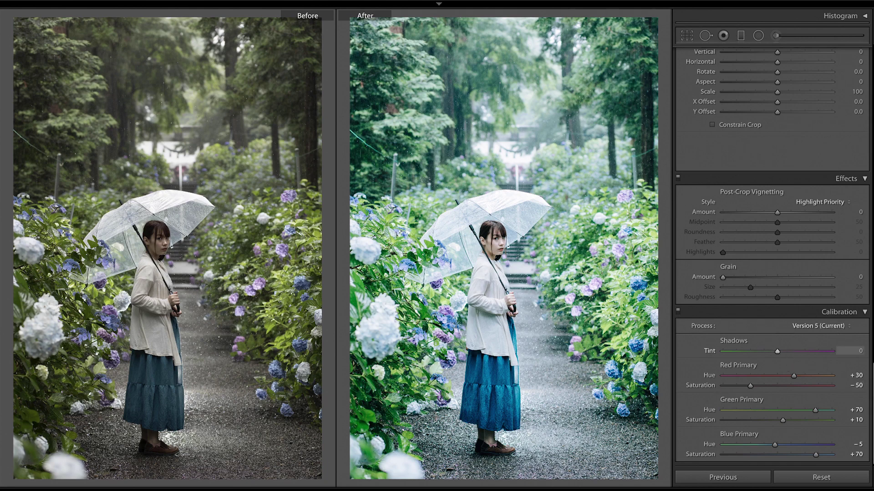
pyautogui.scroll(3, 774, 255)
pyautogui.scroll(3, 773, 255)
pyautogui.scroll(2, 773, 255)
pyautogui.scroll(2, 773, 255)
pyautogui.scroll(3, 790, 349)
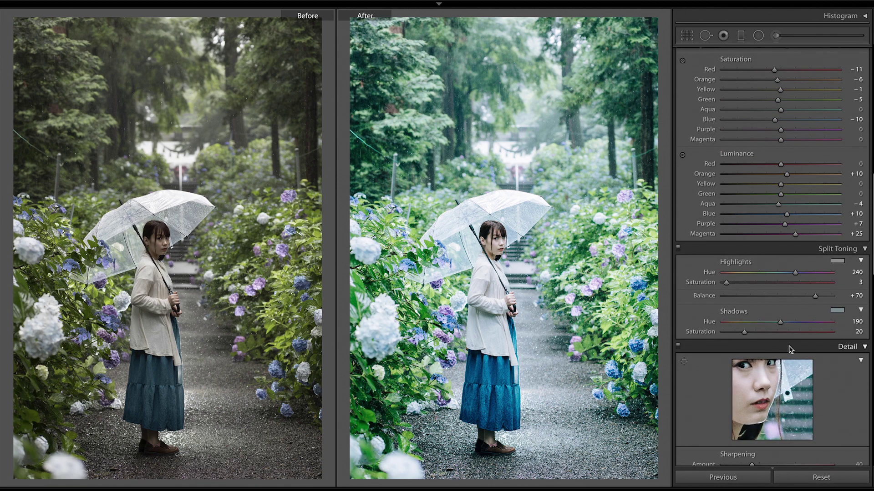
pyautogui.click(678, 248)
pyautogui.click(679, 249)
pyautogui.click(678, 248)
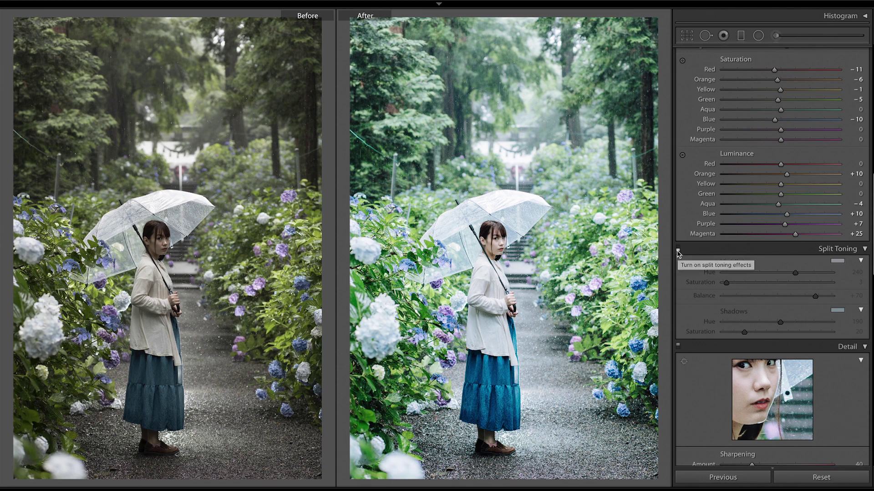
pyautogui.click(678, 251)
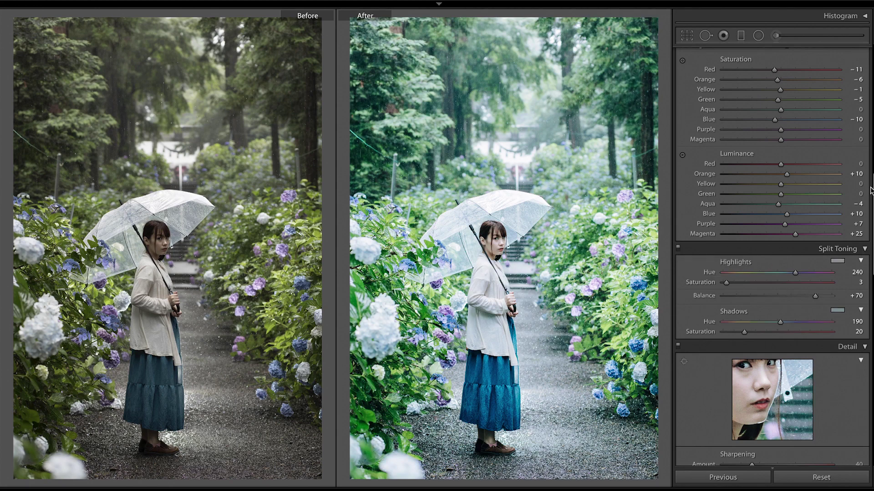
pyautogui.scroll(10, 772, 250)
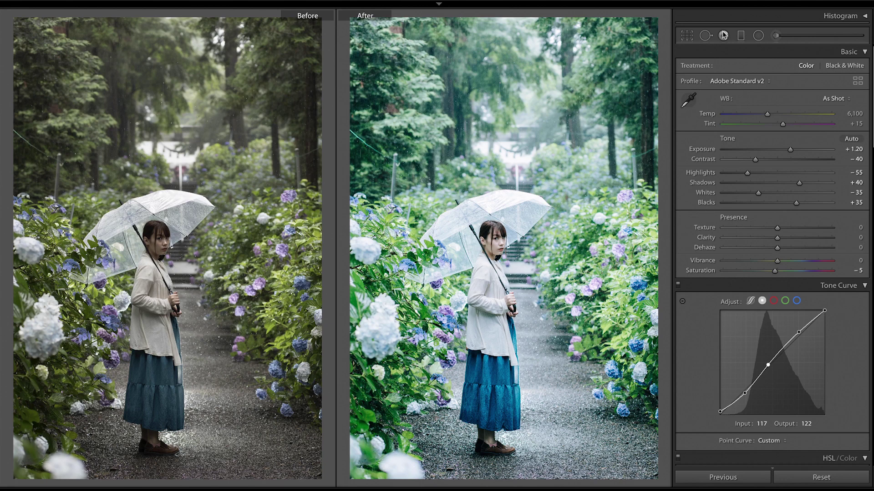
pyautogui.press('m')
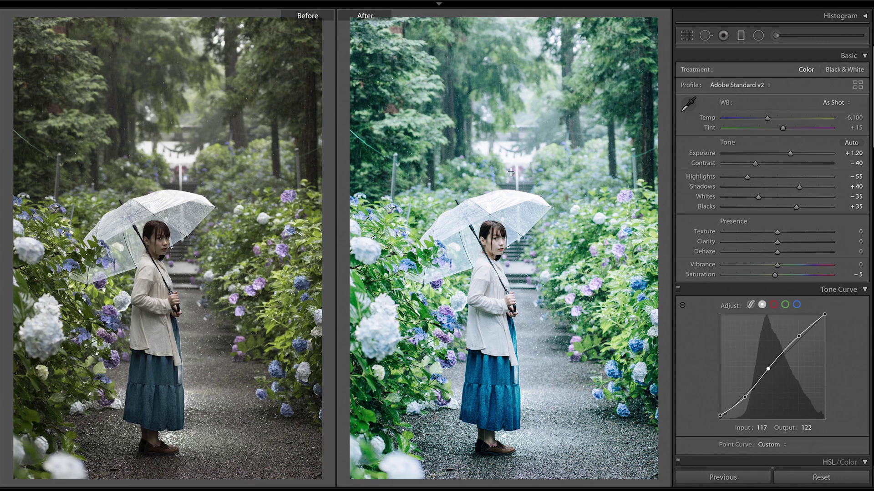
# Draw a graduated filter from the top with Texture and Clarity 0 and Exposure -0.08
pyautogui.moveTo(496, 172); pyautogui.dragTo(500, 245)
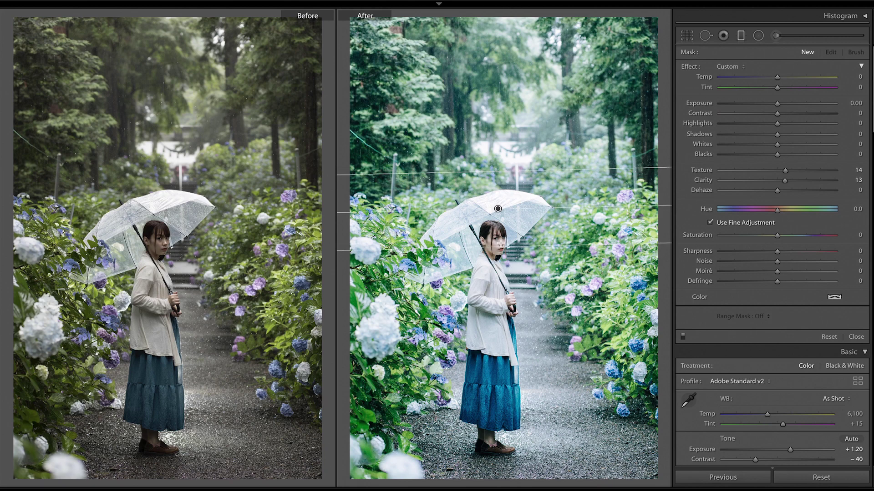
pyautogui.doubleClick(786, 180)
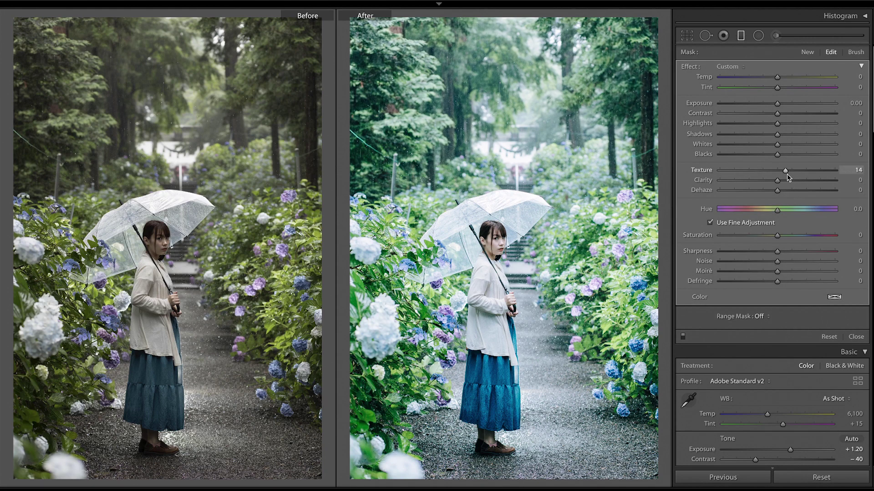
pyautogui.doubleClick(785, 171)
pyautogui.moveTo(778, 104); pyautogui.dragTo(777, 105)
pyautogui.moveTo(532, 243); pyautogui.dragTo(546, 334)
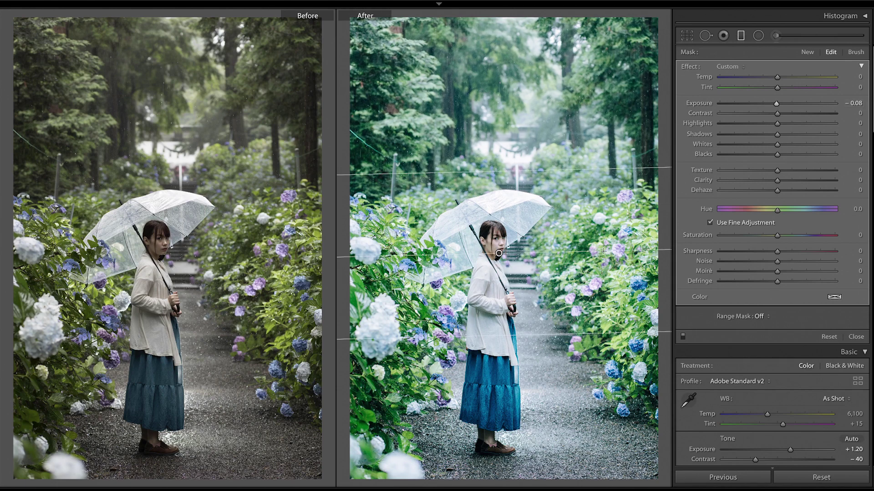
pyautogui.moveTo(615, 253); pyautogui.dragTo(615, 254)
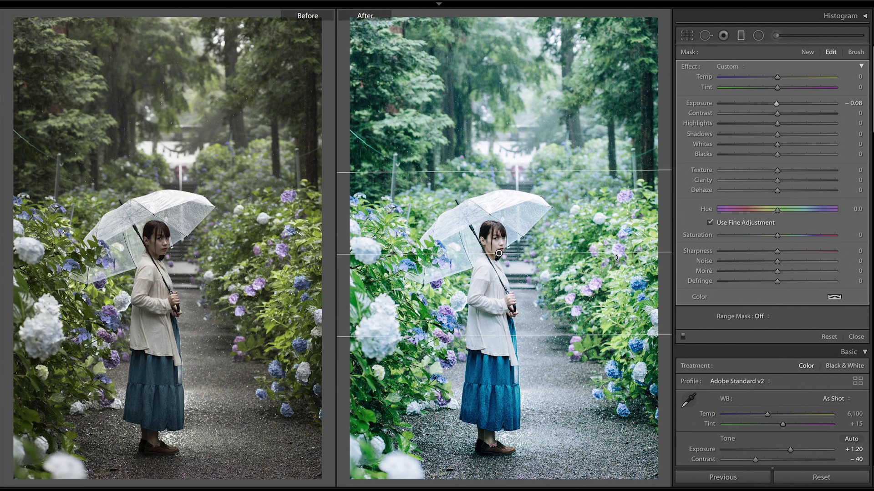
# Deepen the graduated filter's Blacks to -14
pyautogui.moveTo(777, 155); pyautogui.dragTo(773, 155)
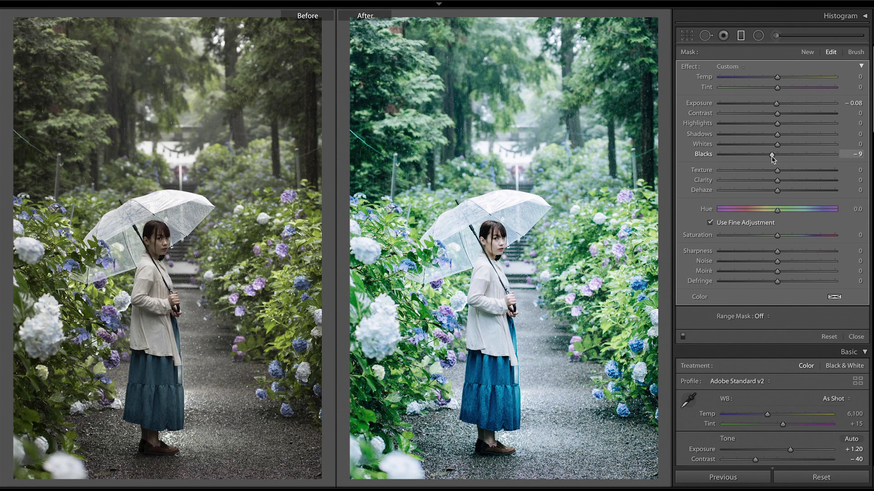
pyautogui.moveTo(772, 157); pyautogui.dragTo(772, 156)
pyautogui.moveTo(499, 254)
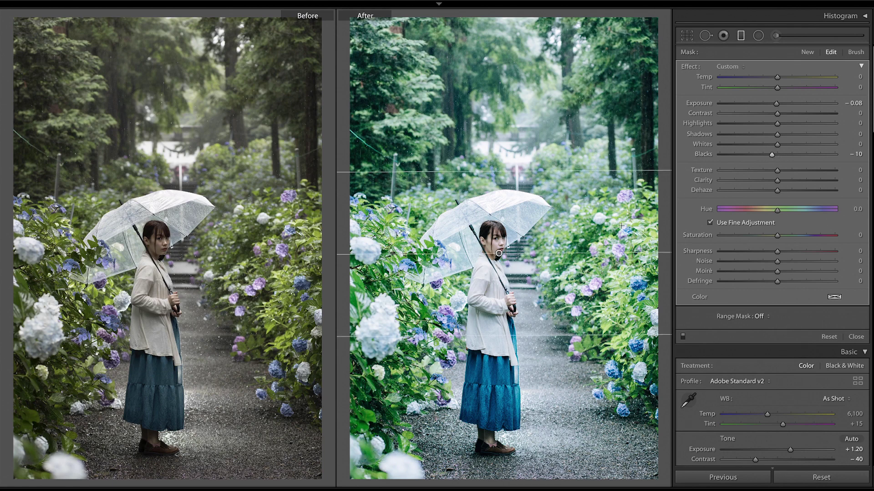
pyautogui.moveTo(772, 155)
pyautogui.mouseDown()
pyautogui.moveTo(748, 157)
pyautogui.moveTo(770, 155)
pyautogui.mouseUp()
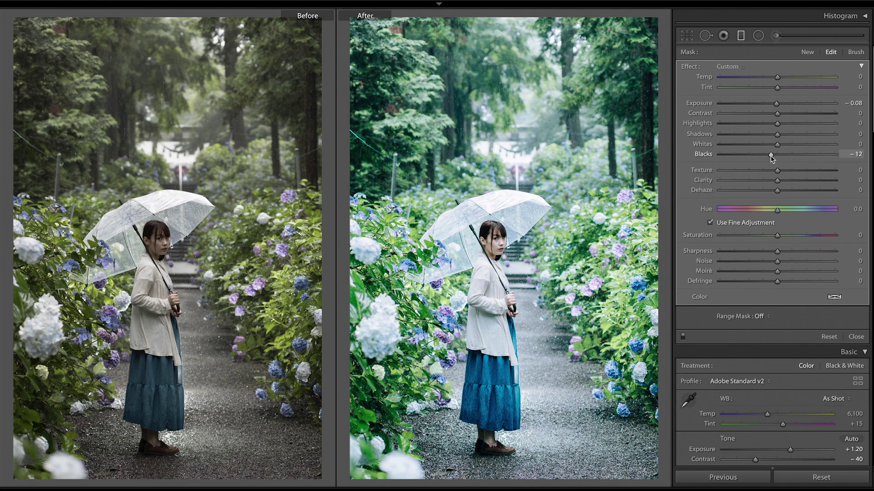
pyautogui.moveTo(769, 155); pyautogui.dragTo(768, 154)
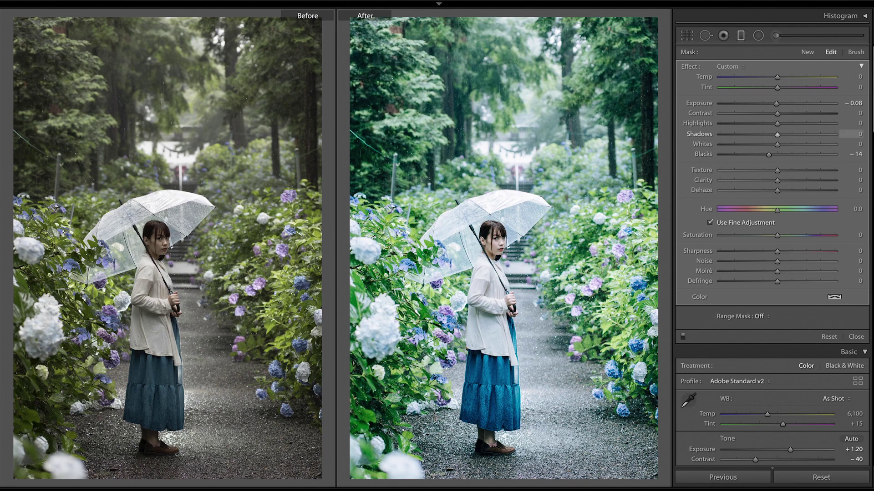
# Add a Luminance range mask at range 6/100 with smoothness 40, then finish the filter
pyautogui.click(763, 317)
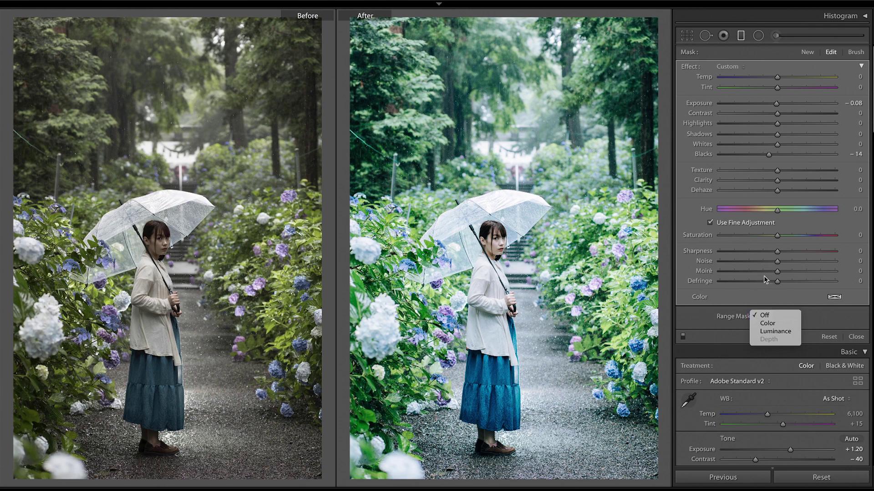
pyautogui.click(783, 332)
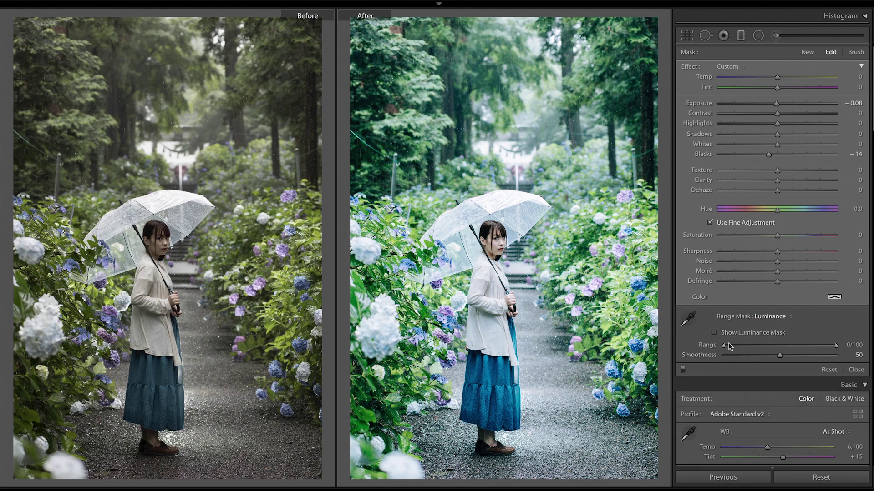
pyautogui.moveTo(724, 346); pyautogui.dragTo(743, 349)
pyautogui.click(714, 333)
pyautogui.moveTo(779, 356); pyautogui.dragTo(827, 356)
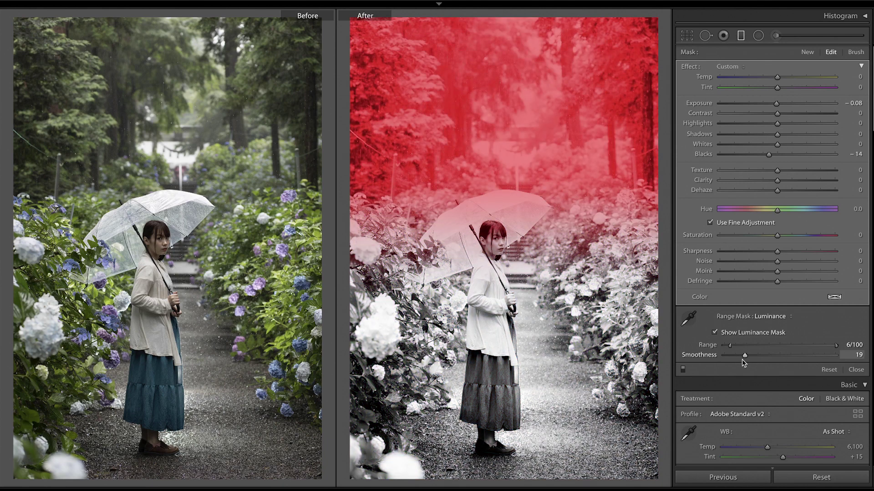
pyautogui.moveTo(828, 356); pyautogui.dragTo(768, 357)
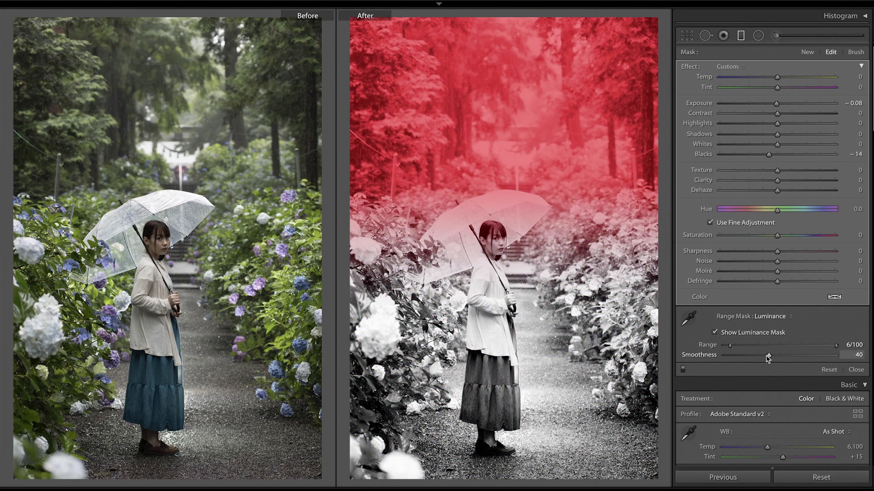
pyautogui.click(714, 333)
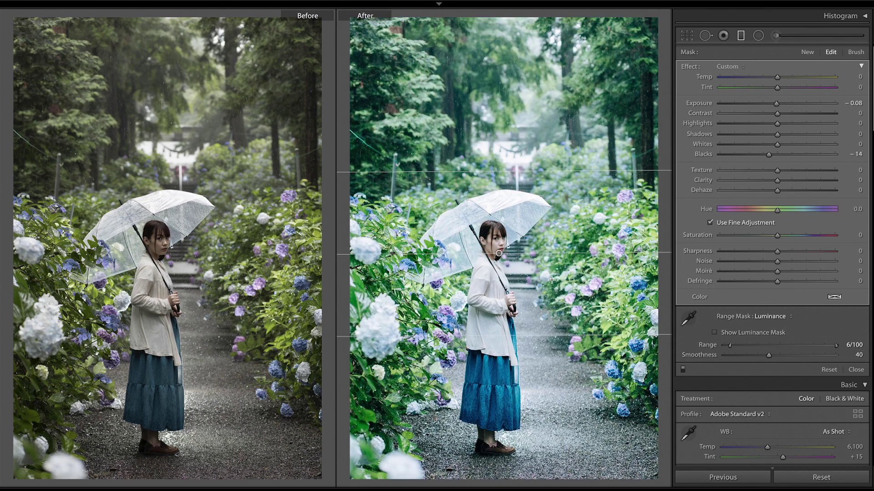
pyautogui.press('Return')
# Draw a new graduated filter across the woman's skirt, zero Texture and Clarity, and shift it higher
pyautogui.press('m')
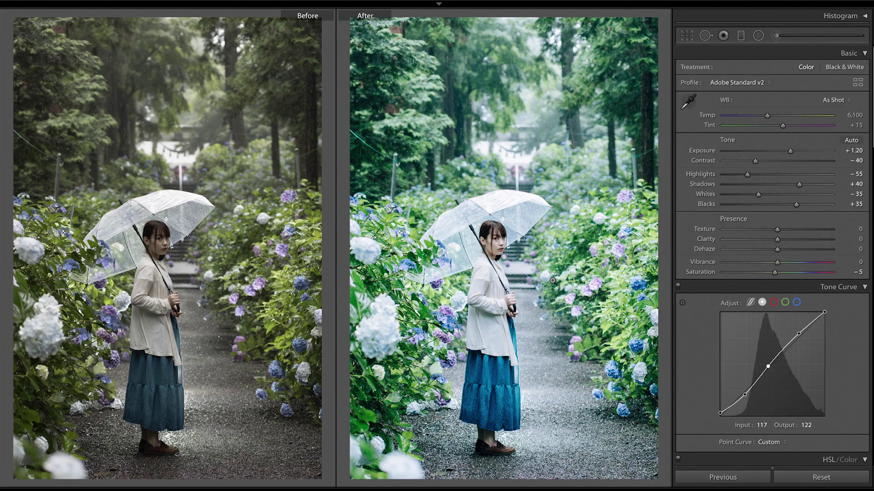
pyautogui.press('m')
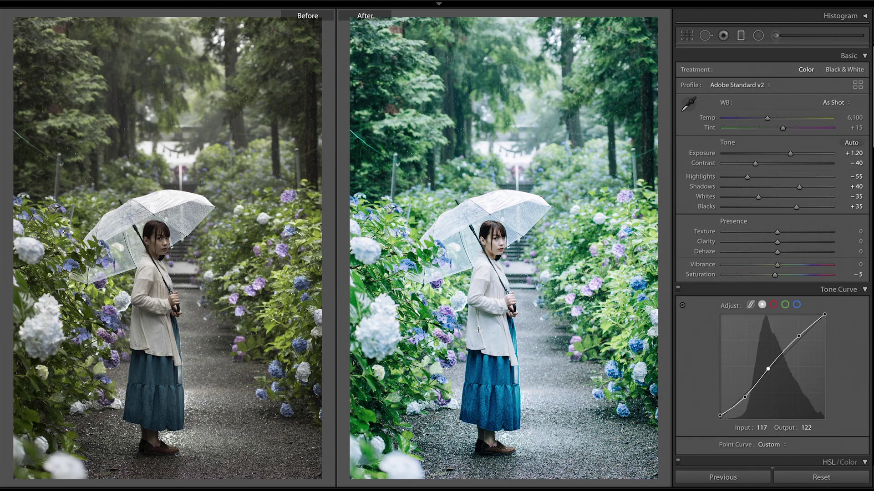
pyautogui.moveTo(479, 264); pyautogui.dragTo(477, 263)
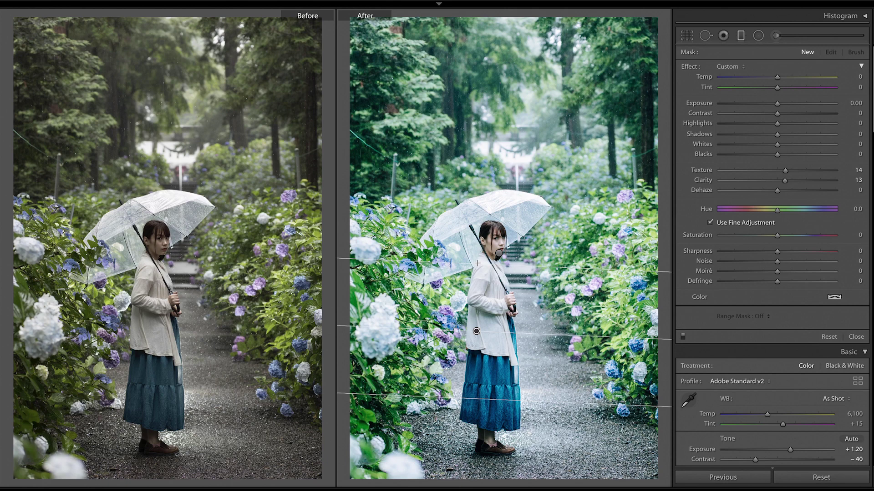
pyautogui.moveTo(785, 180); pyautogui.dragTo(783, 180)
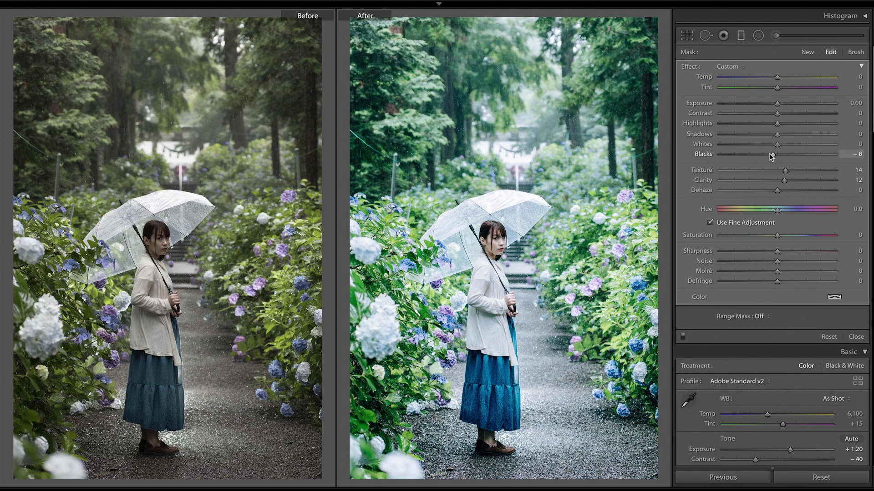
pyautogui.doubleClick(784, 170)
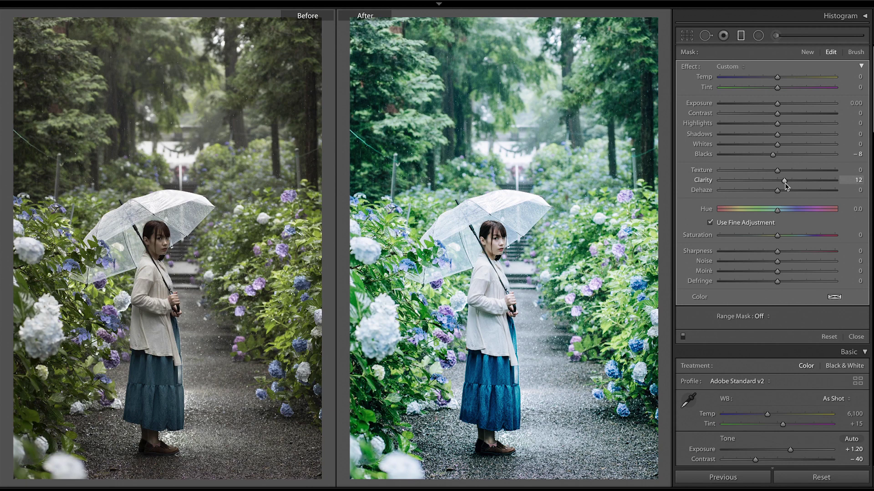
pyautogui.doubleClick(786, 182)
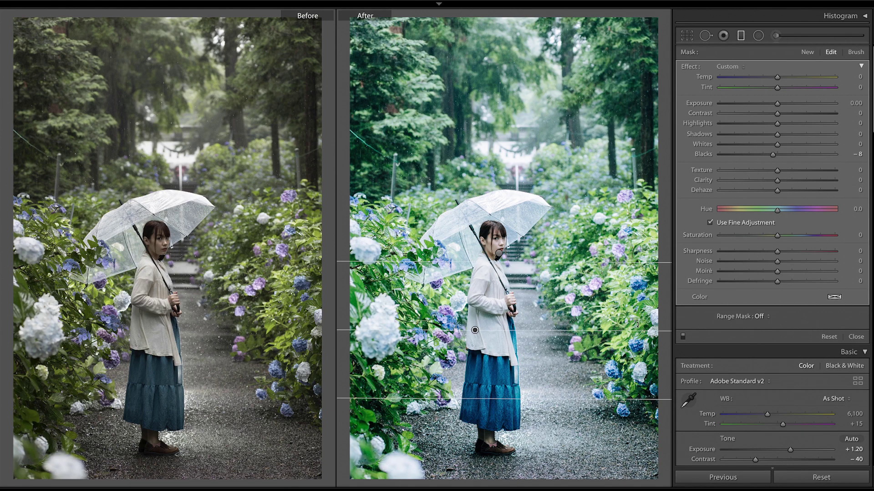
pyautogui.moveTo(478, 262); pyautogui.dragTo(480, 180)
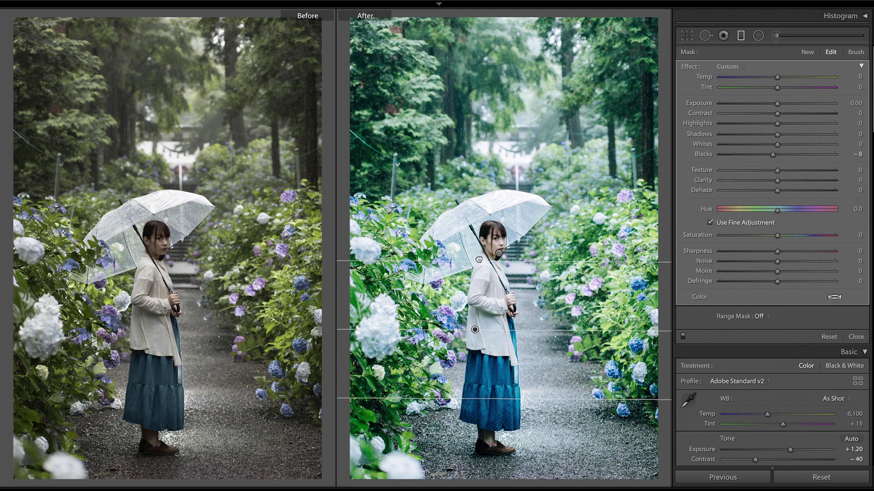
pyautogui.moveTo(475, 289); pyautogui.dragTo(482, 266)
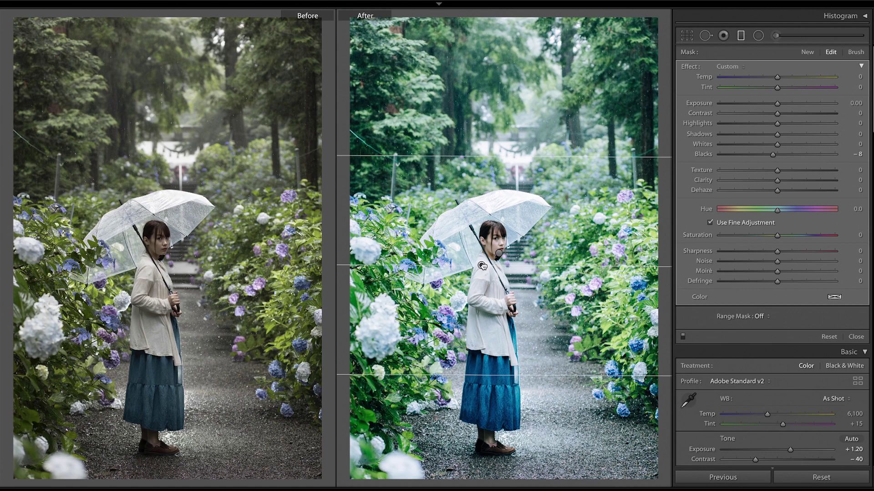
pyautogui.moveTo(482, 266); pyautogui.dragTo(481, 263)
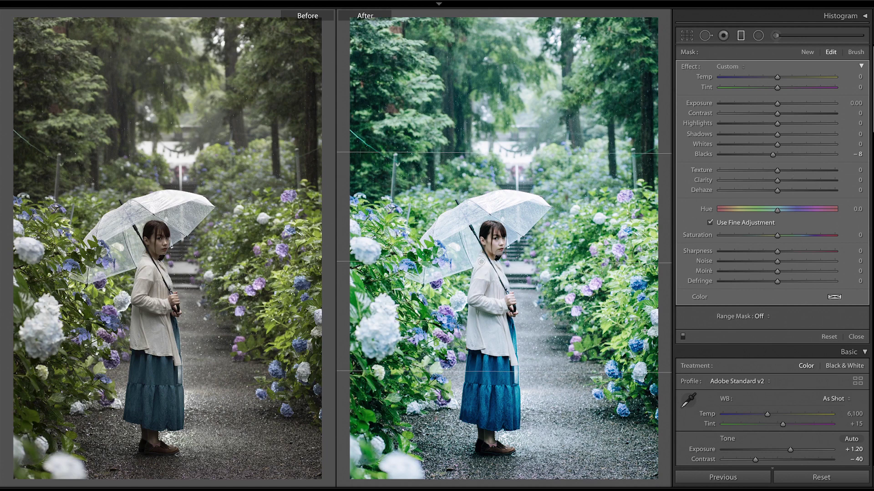
# Draw another graduated filter at a steep diagonal across the woman and path
pyautogui.moveTo(587, 349); pyautogui.dragTo(494, 284)
pyautogui.moveTo(583, 347); pyautogui.dragTo(445, 223)
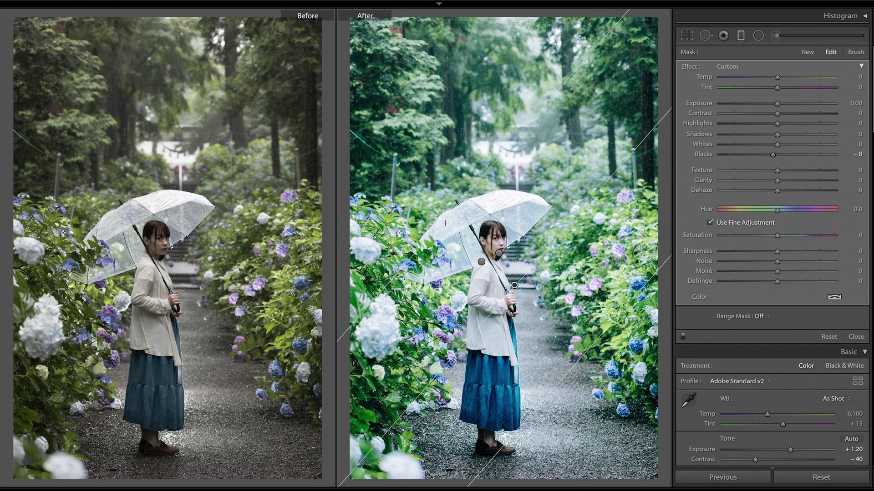
pyautogui.moveTo(423, 263); pyautogui.dragTo(392, 262)
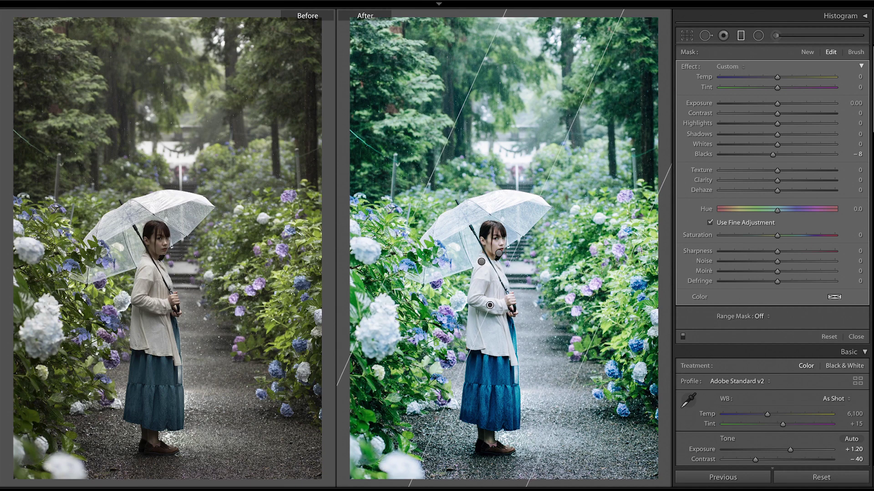
pyautogui.click(764, 317)
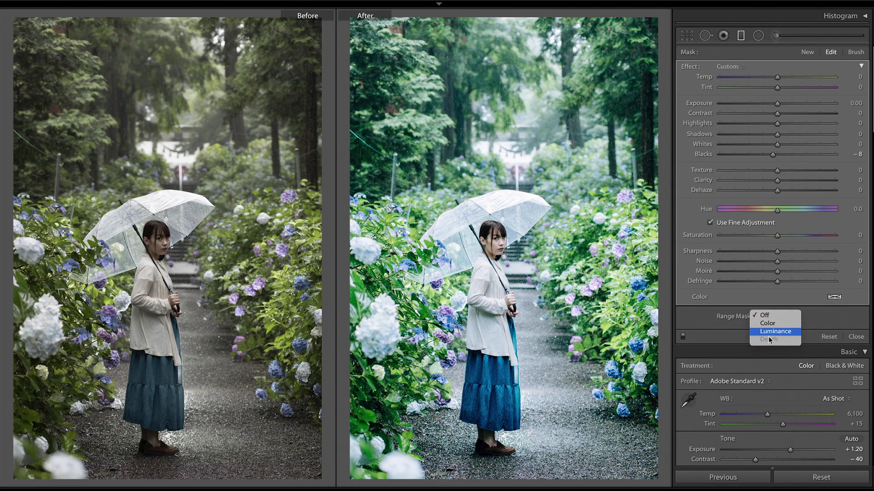
# Confine the diagonal filter with a Luminance range mask of 5/100 and finish it
pyautogui.click(769, 332)
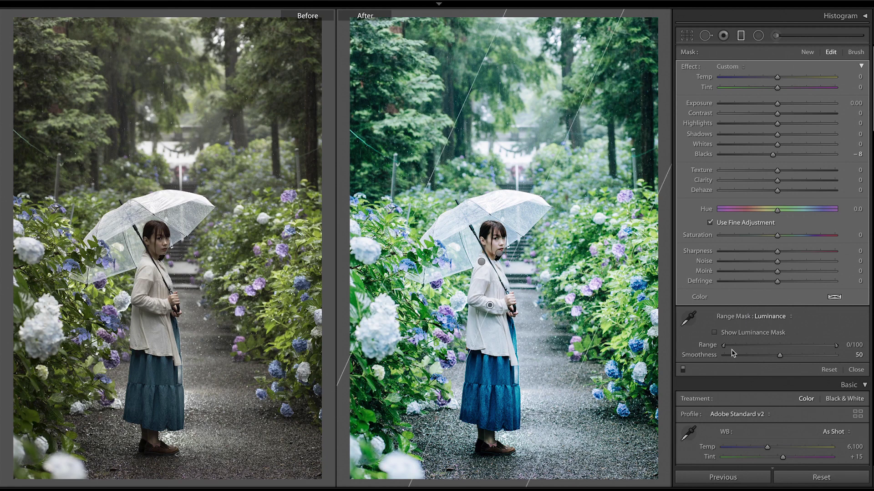
pyautogui.moveTo(723, 345); pyautogui.dragTo(726, 346)
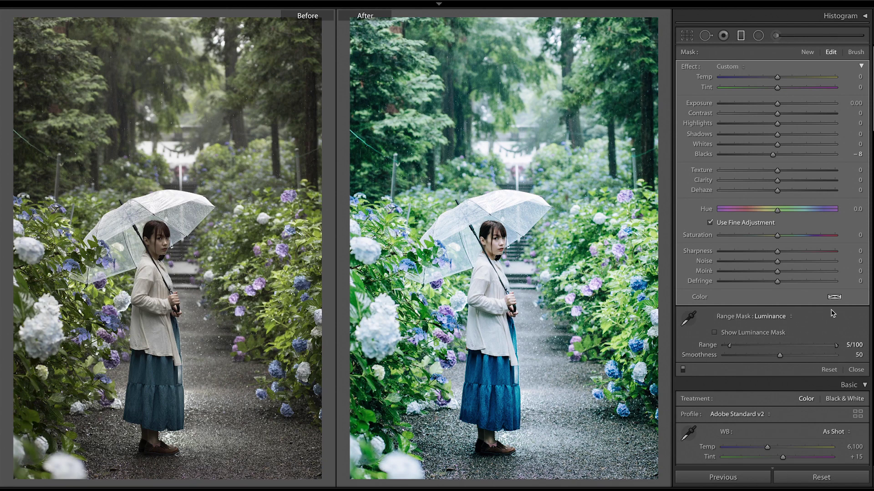
pyautogui.press('Return')
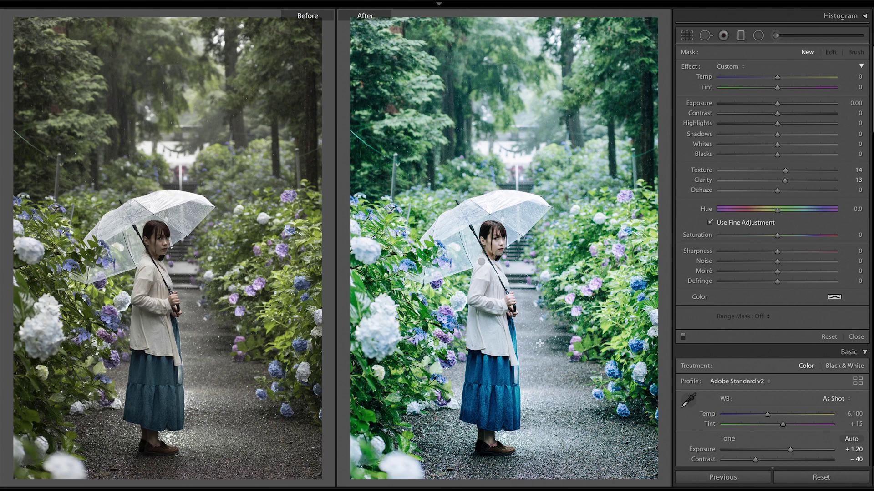
# Reselect the earlier graduated filter, switch its mask brush to Erase, resize it, then close
pyautogui.click(500, 253)
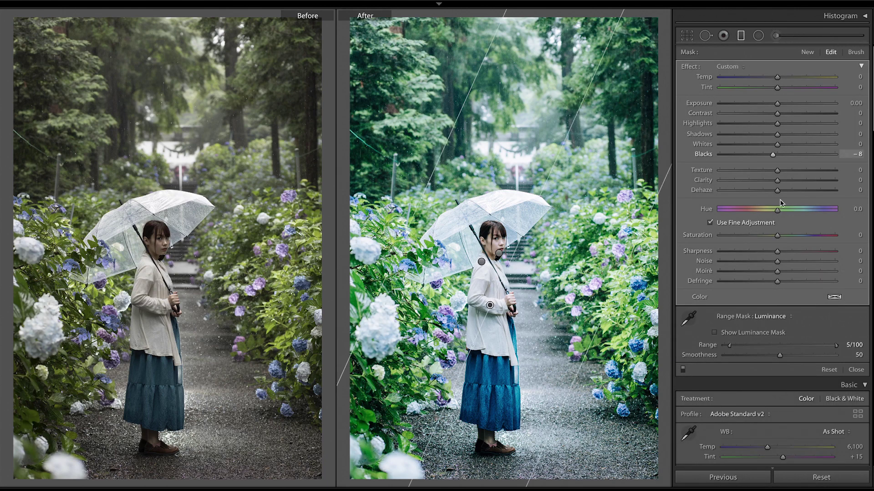
pyautogui.click(856, 52)
pyautogui.click(829, 313)
pyautogui.scroll(5, 496, 255)
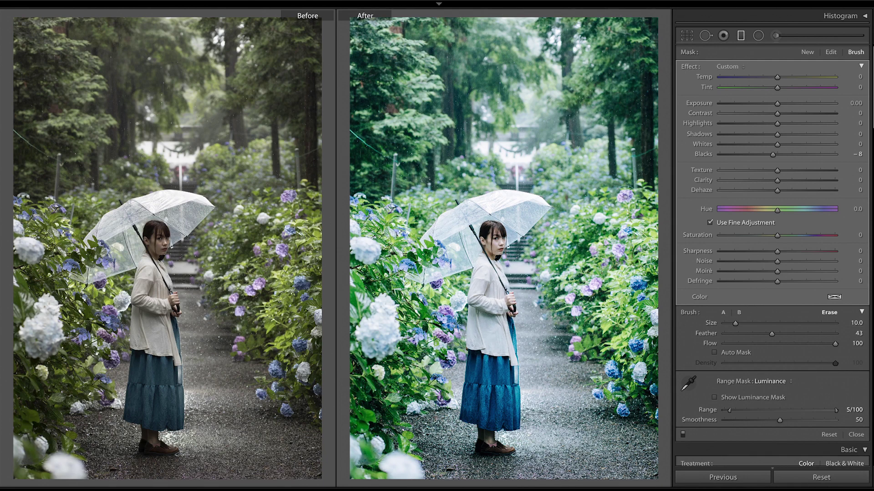
pyautogui.press('h')
pyautogui.press('m')
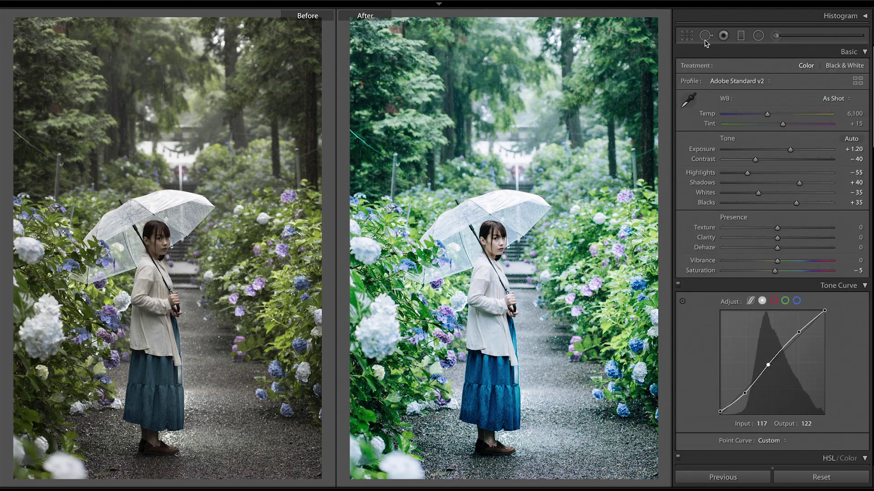
# Draw an inverted radial filter around the woman with Texture and Clarity reset to 0
pyautogui.hotkey('shift', 'm')
pyautogui.moveTo(488, 294); pyautogui.dragTo(347, 472)
pyautogui.moveTo(490, 295)
pyautogui.mouseDown()
pyautogui.moveTo(496, 319)
pyautogui.moveTo(496, 311)
pyautogui.mouseUp()
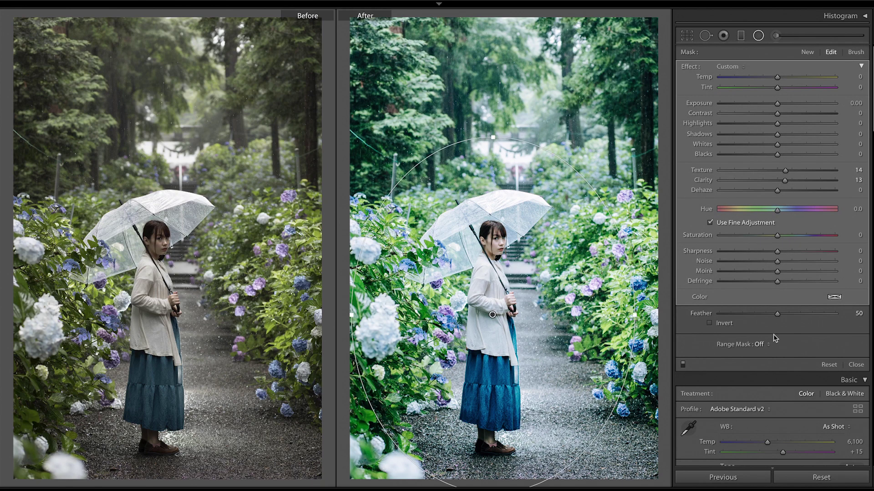
pyautogui.click(709, 323)
pyautogui.doubleClick(784, 180)
pyautogui.doubleClick(785, 169)
# Set the radial filter's Sharpness to 35 and Feather to 82
pyautogui.moveTo(777, 251); pyautogui.dragTo(789, 251)
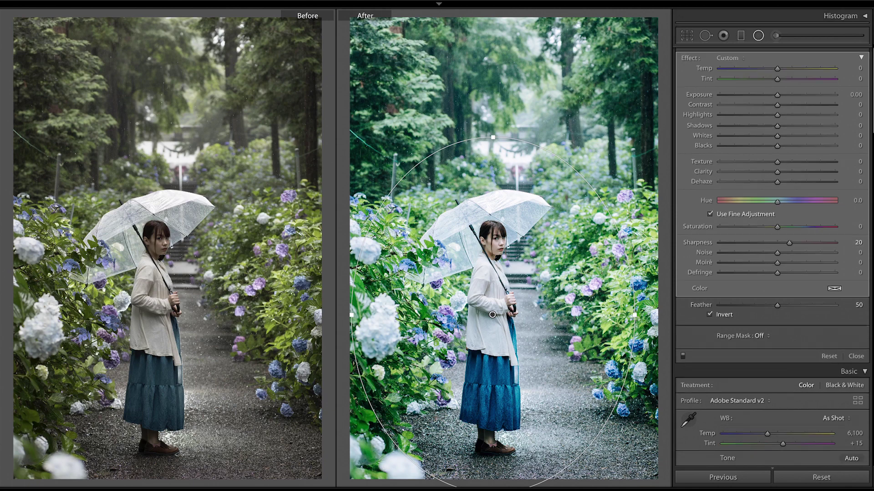
pyautogui.scroll(-10, 773, 182)
pyautogui.scroll(5, 865, 150)
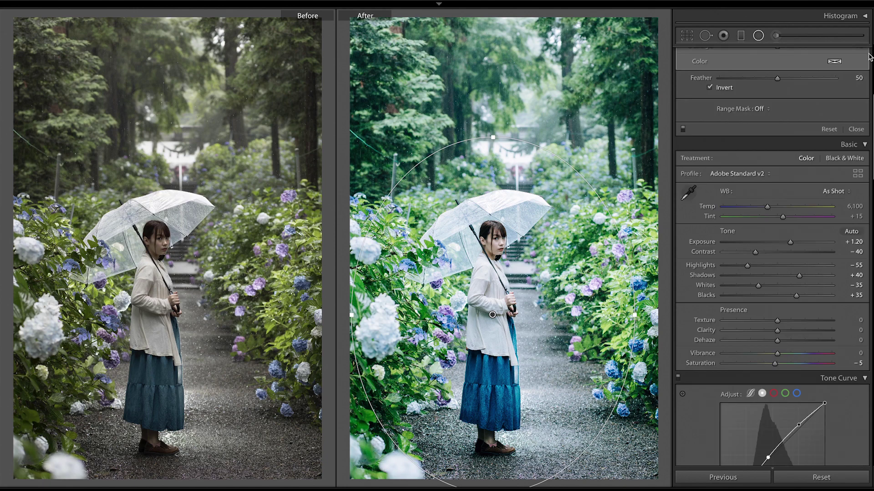
pyautogui.scroll(5, 865, 150)
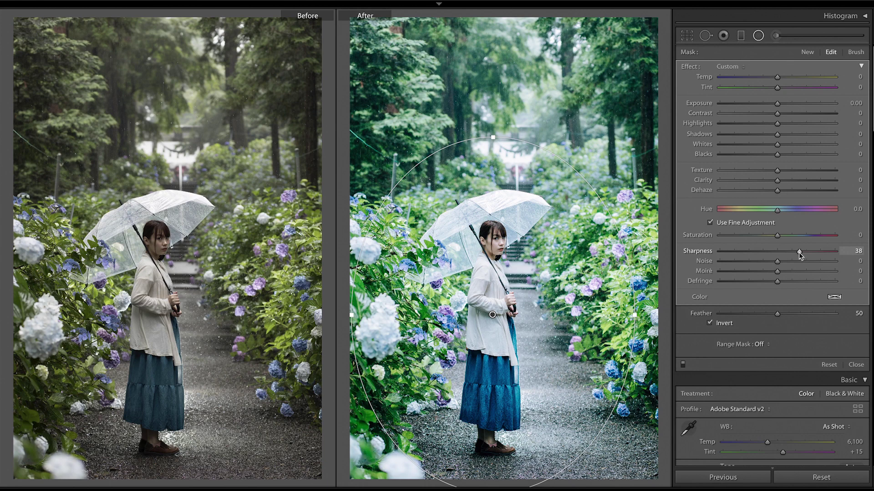
pyautogui.moveTo(799, 252); pyautogui.dragTo(796, 252)
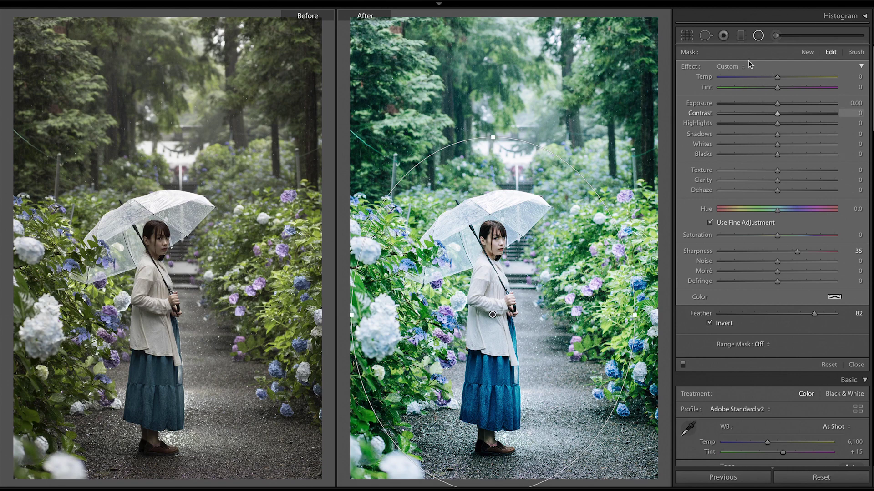
pyautogui.click(855, 52)
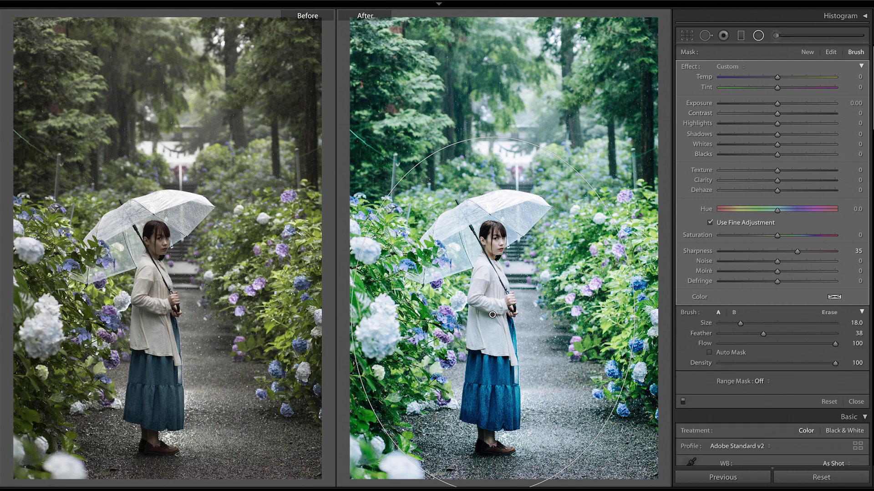
# Resize the radial filter's mask brush to 19
pyautogui.scroll(1, 561, 152)
pyautogui.scroll(3, 587, 327)
pyautogui.scroll(3, 501, 341)
pyautogui.scroll(3, 482, 273)
pyautogui.scroll(-5, 492, 314)
pyautogui.scroll(-3, 492, 315)
pyautogui.scroll(-3, 492, 314)
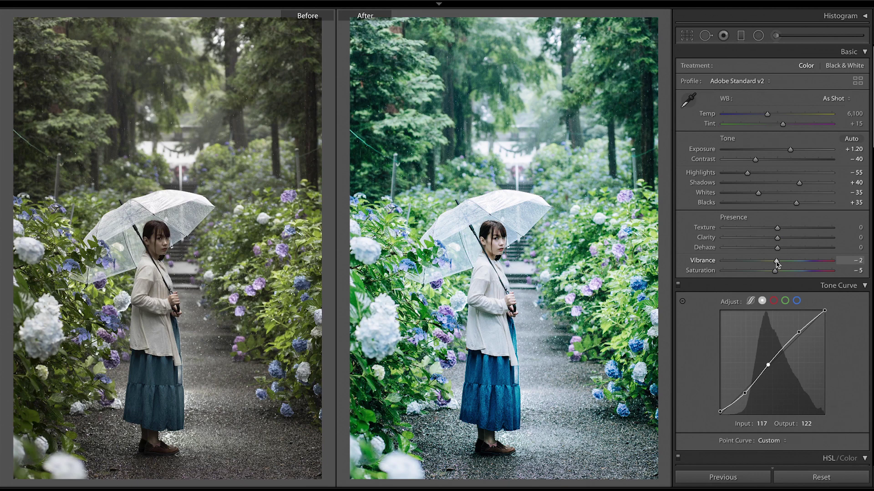
# Lower global Texture to -16 and Clarity to -17 in the Basic panel
pyautogui.moveTo(777, 228); pyautogui.dragTo(771, 241)
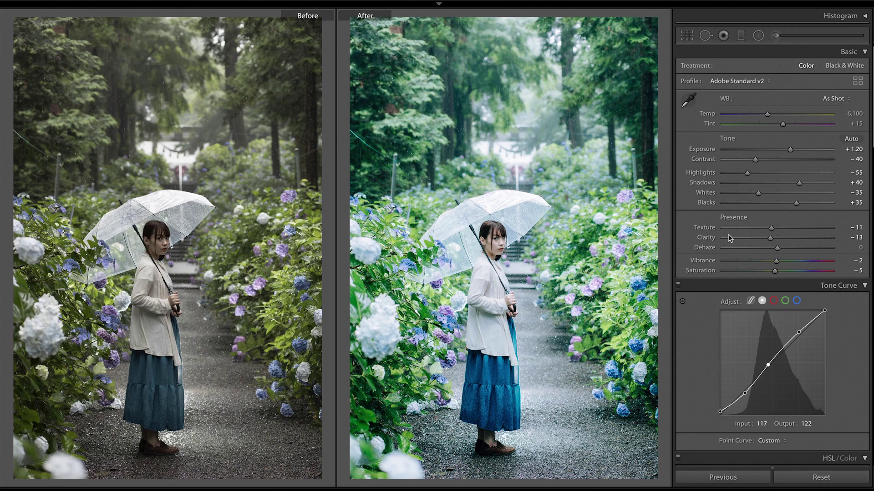
pyautogui.click(771, 239)
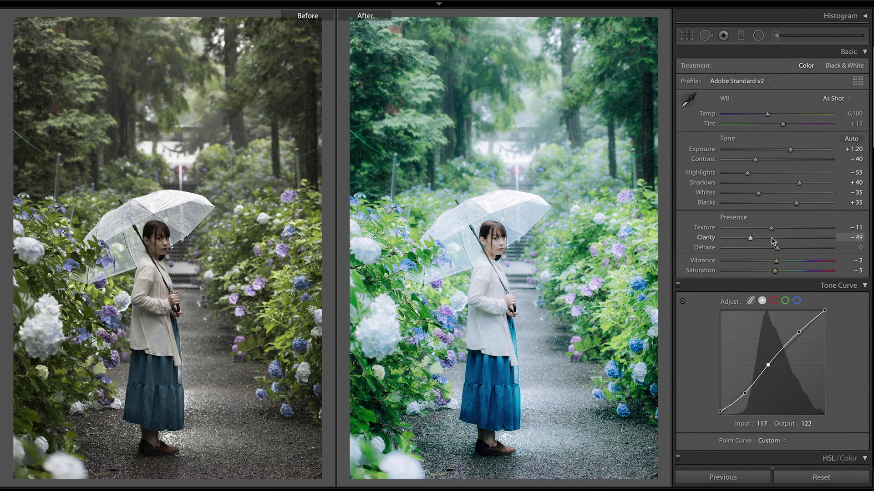
pyautogui.moveTo(771, 228); pyautogui.dragTo(772, 228)
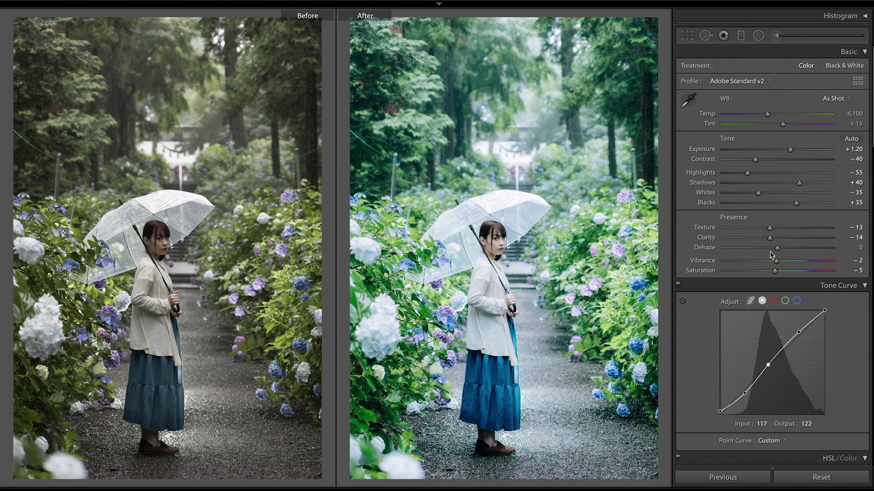
pyautogui.moveTo(770, 228); pyautogui.dragTo(771, 229)
pyautogui.moveTo(768, 230); pyautogui.dragTo(769, 230)
pyautogui.moveTo(768, 228); pyautogui.dragTo(769, 229)
pyautogui.press('k')
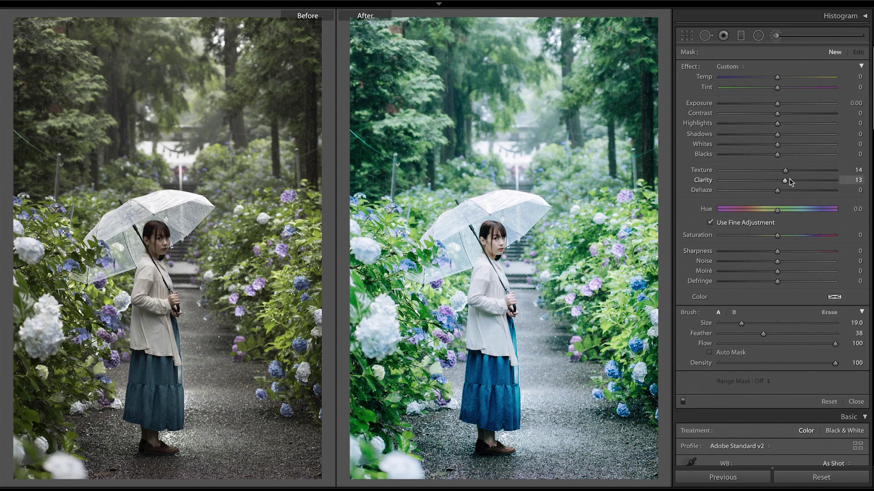
# Set the brush's Texture and Clarity to +9, size 22, and paint over the woman
pyautogui.moveTo(785, 181); pyautogui.dragTo(784, 170)
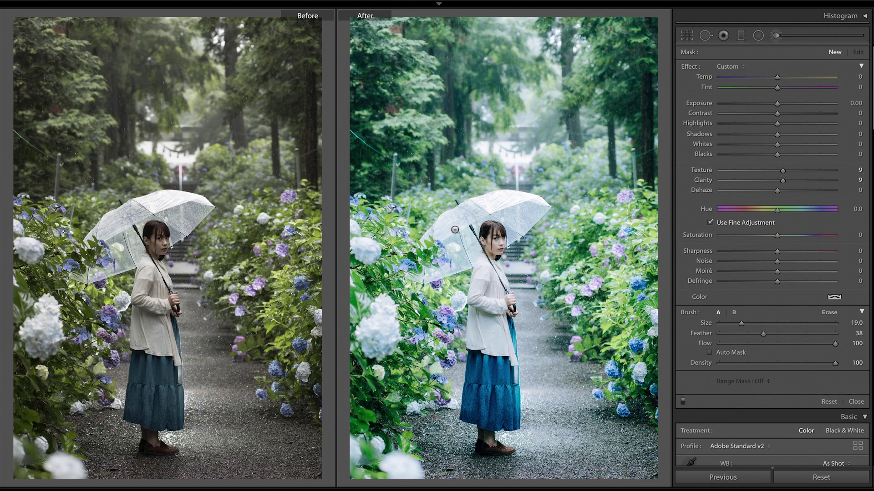
pyautogui.scroll(1, 480, 224)
pyautogui.scroll(2, 480, 224)
pyautogui.moveTo(482, 279); pyautogui.dragTo(494, 451)
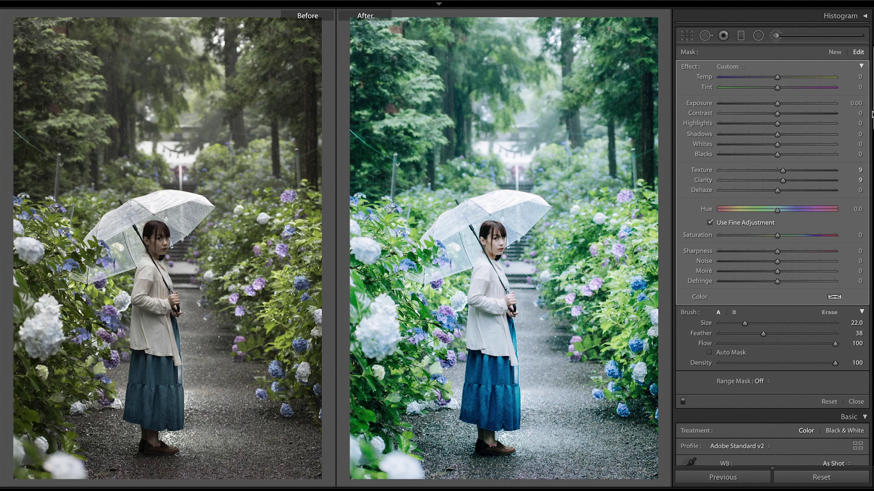
# Reset Green Primary saturation to 0 in Calibration and close the brush
pyautogui.scroll(-15, 769, 427)
pyautogui.scroll(-15, 768, 426)
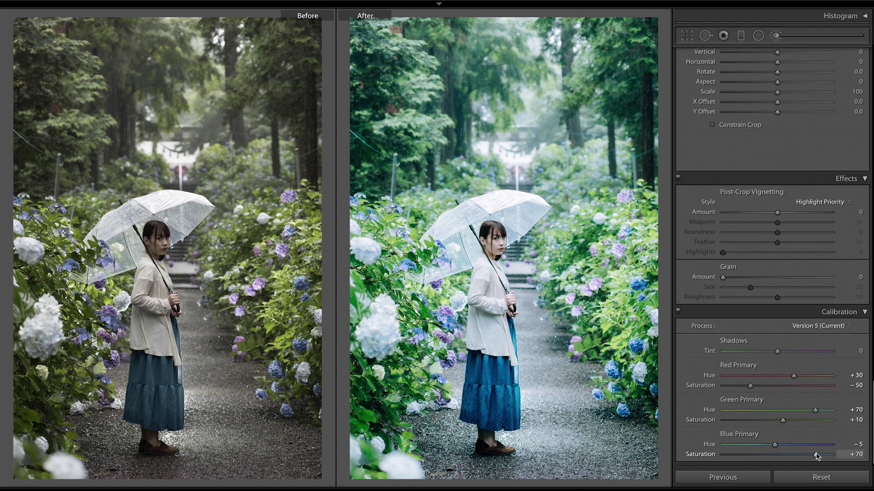
pyautogui.doubleClick(782, 420)
pyautogui.scroll(5, 819, 124)
pyautogui.scroll(5, 819, 124)
pyautogui.scroll(5, 819, 124)
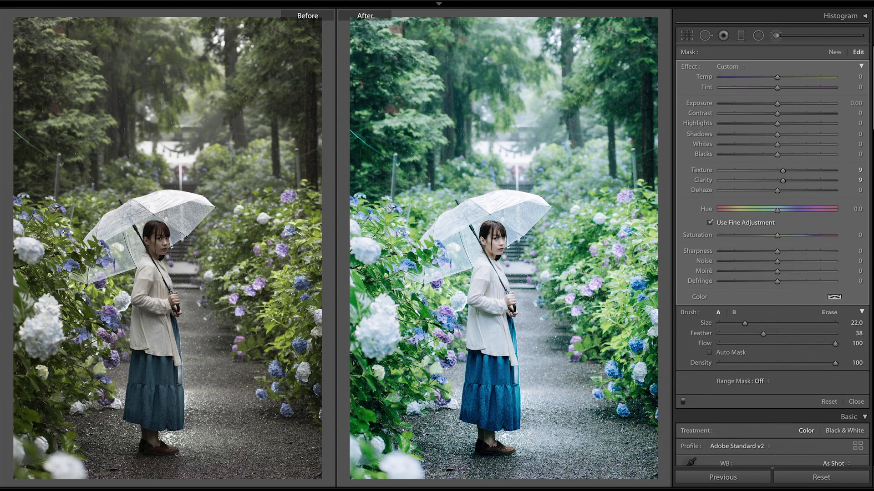
pyautogui.press('k')
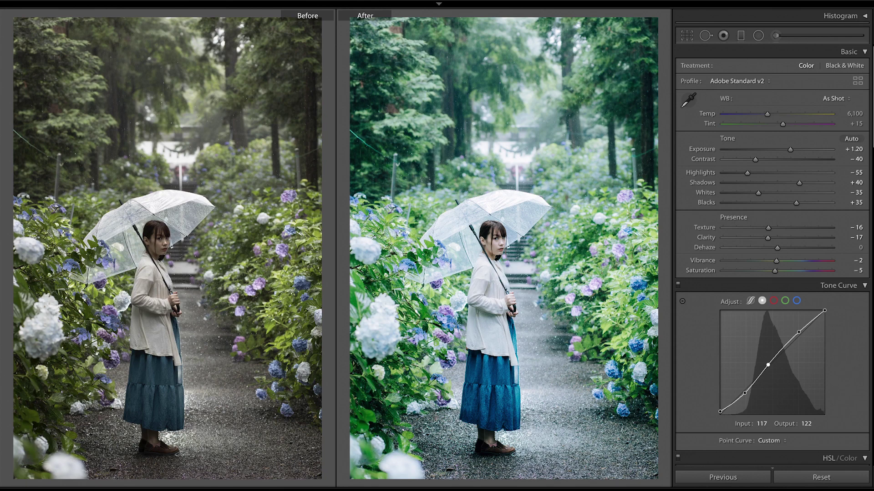
# Scroll through the right panels to review settings, including Calibration red -50, green 0, blue +70
pyautogui.scroll(-10, 866, 287)
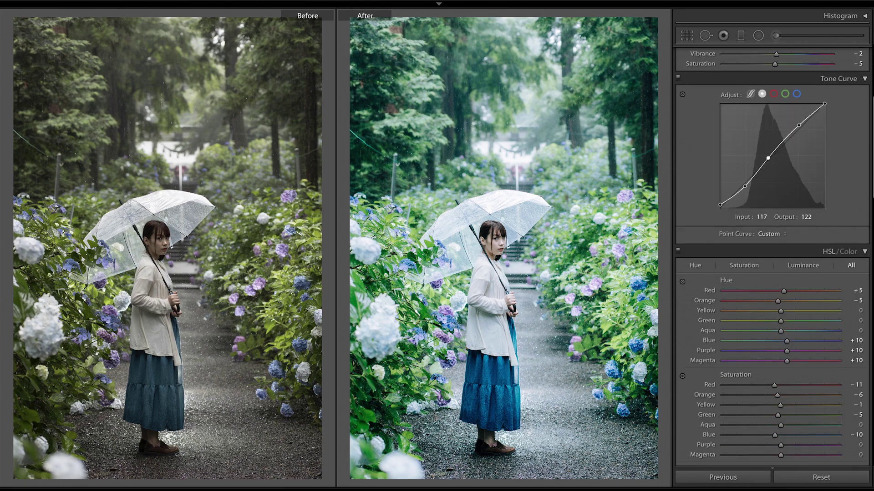
pyautogui.scroll(-5, 867, 287)
pyautogui.scroll(-5, 867, 287)
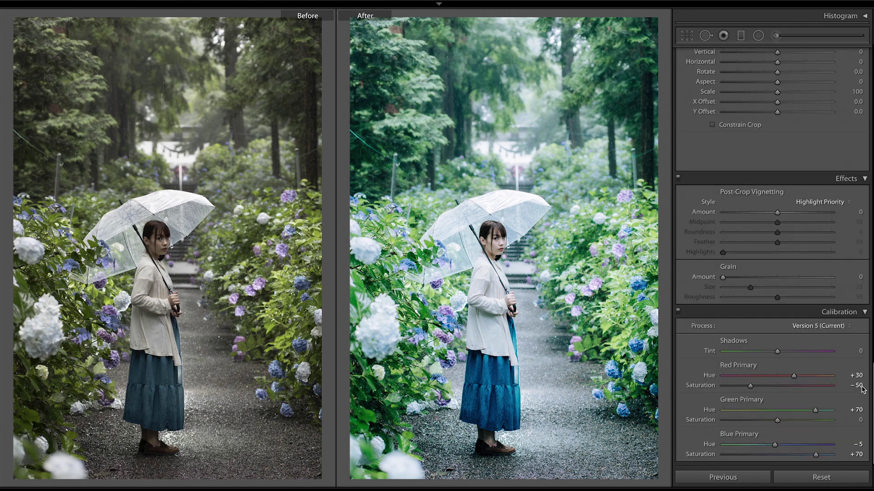
pyautogui.scroll(2, 851, 302)
pyautogui.scroll(10, 850, 301)
pyautogui.scroll(1, 851, 302)
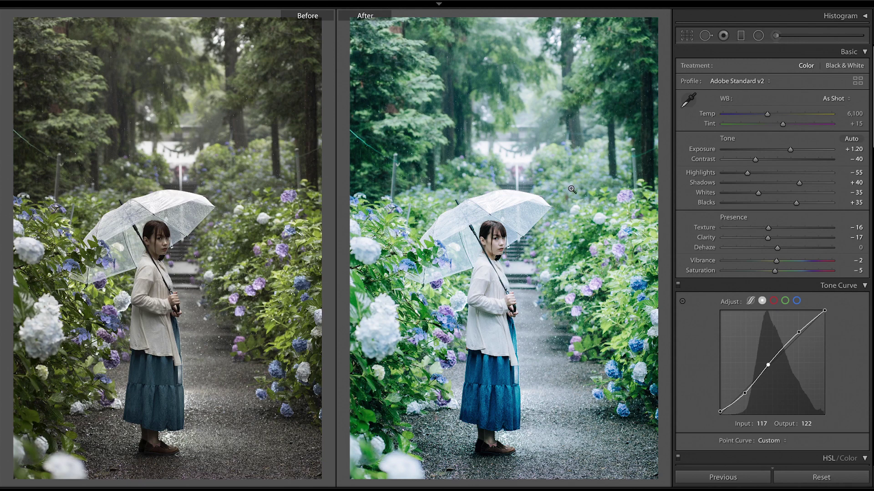
pyautogui.click(471, 298)
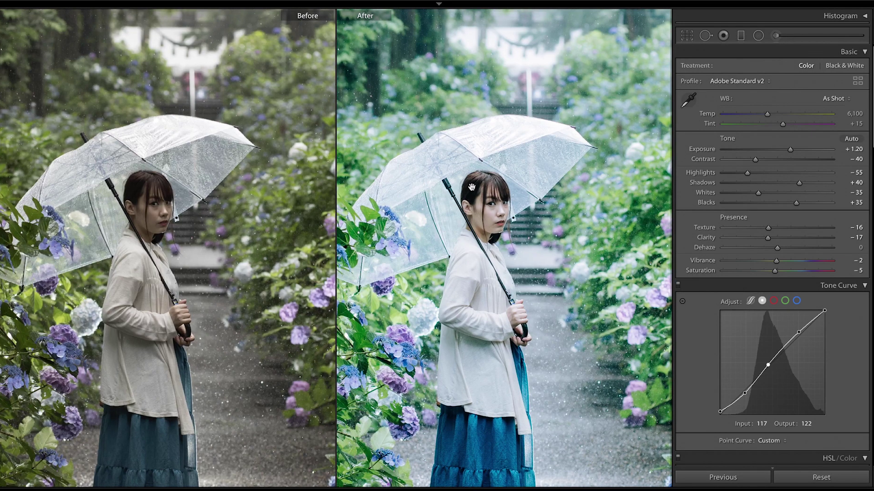
pyautogui.click(475, 178)
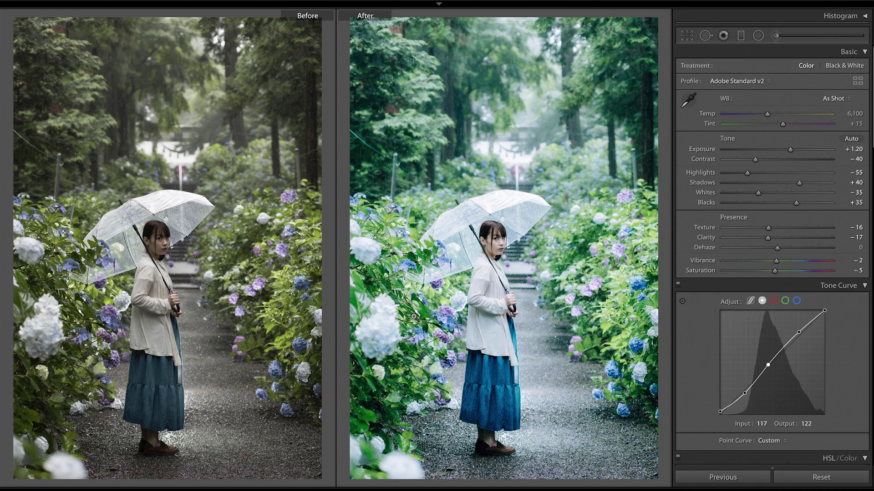
pyautogui.click(541, 287)
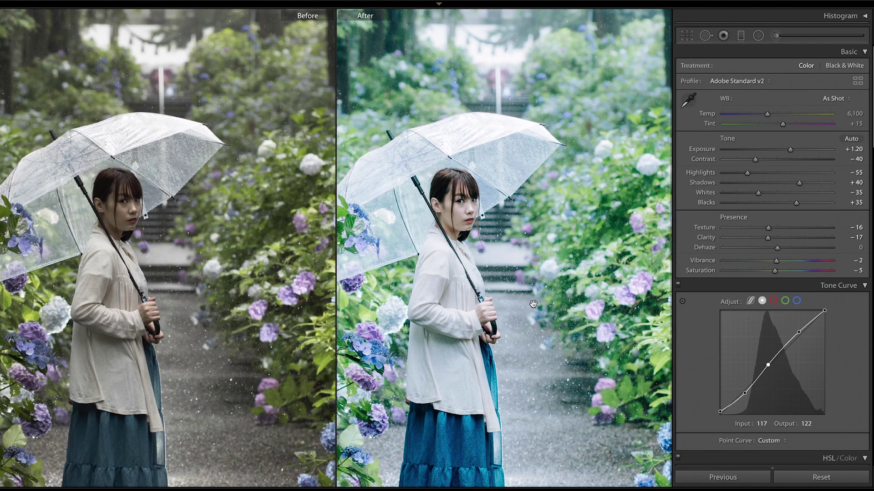
pyautogui.click(533, 304)
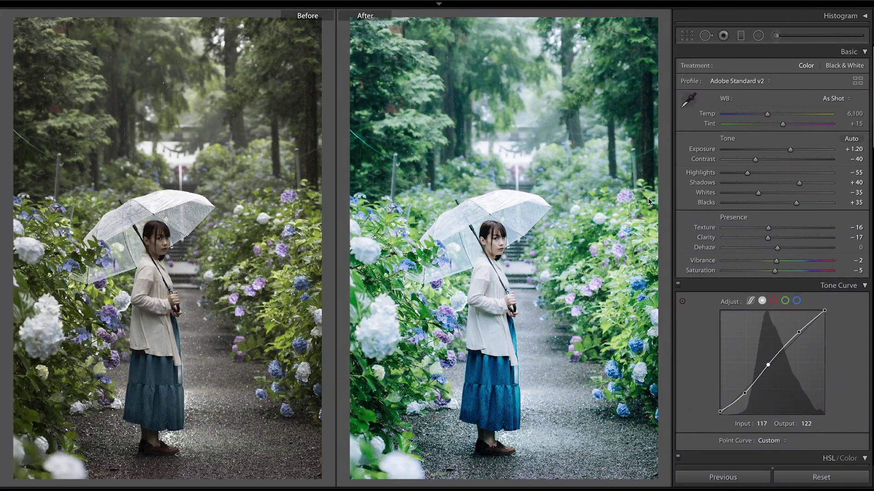